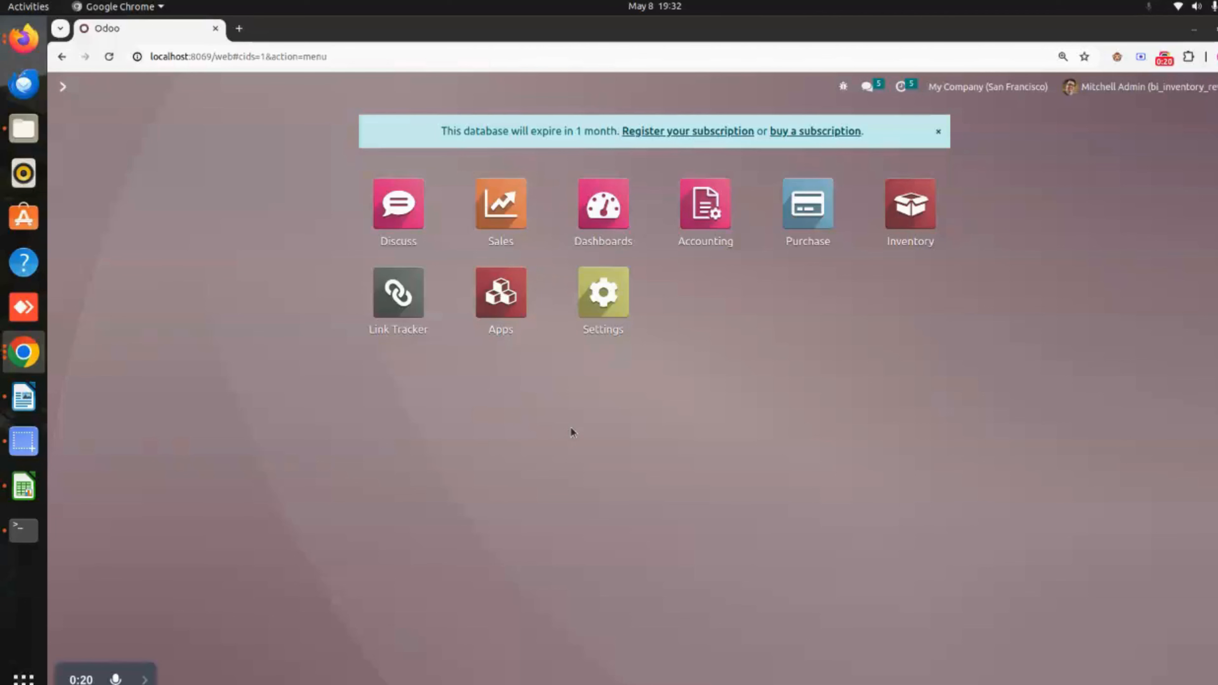
- Open the All product category from the Inventory configuration
{"action": "left_click", "coordinate": [918, 218]}
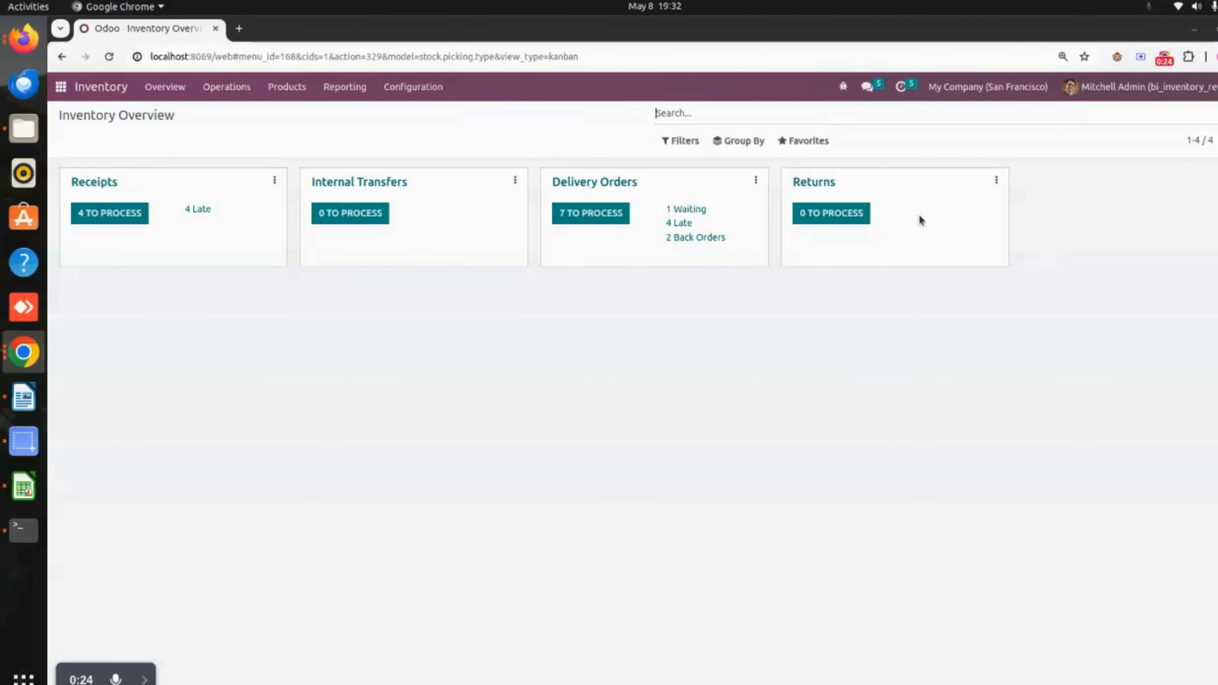
{"action": "left_click", "coordinate": [428, 89]}
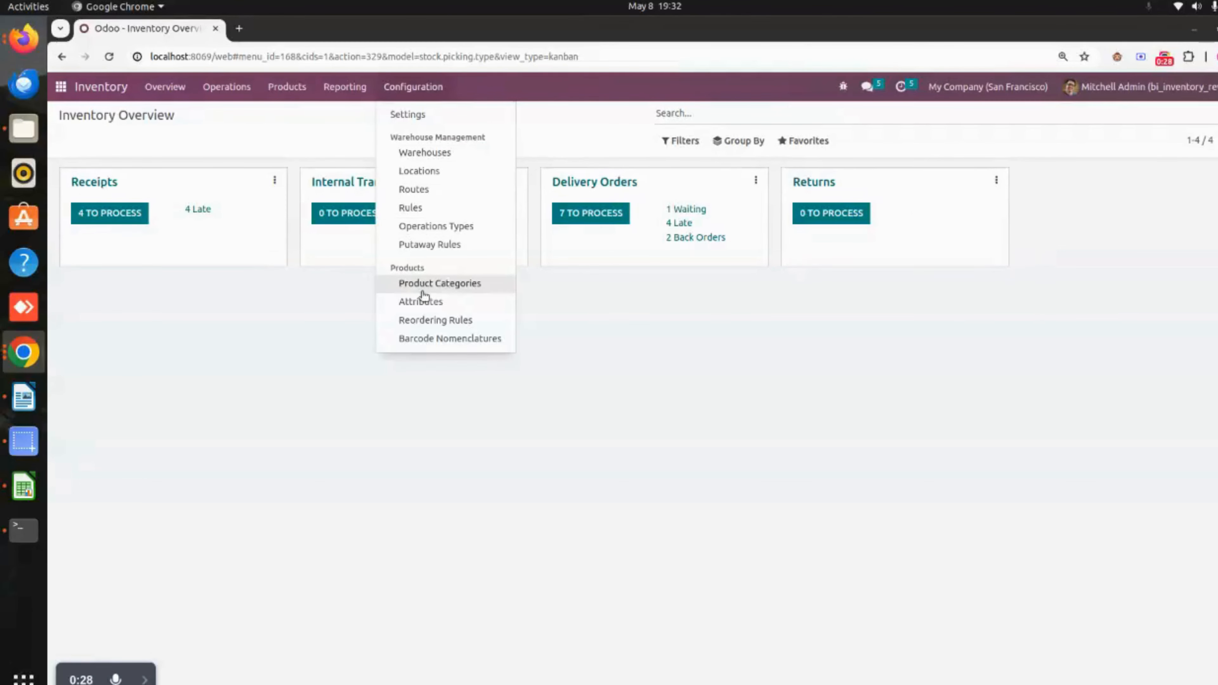
{"action": "left_click", "coordinate": [486, 287]}
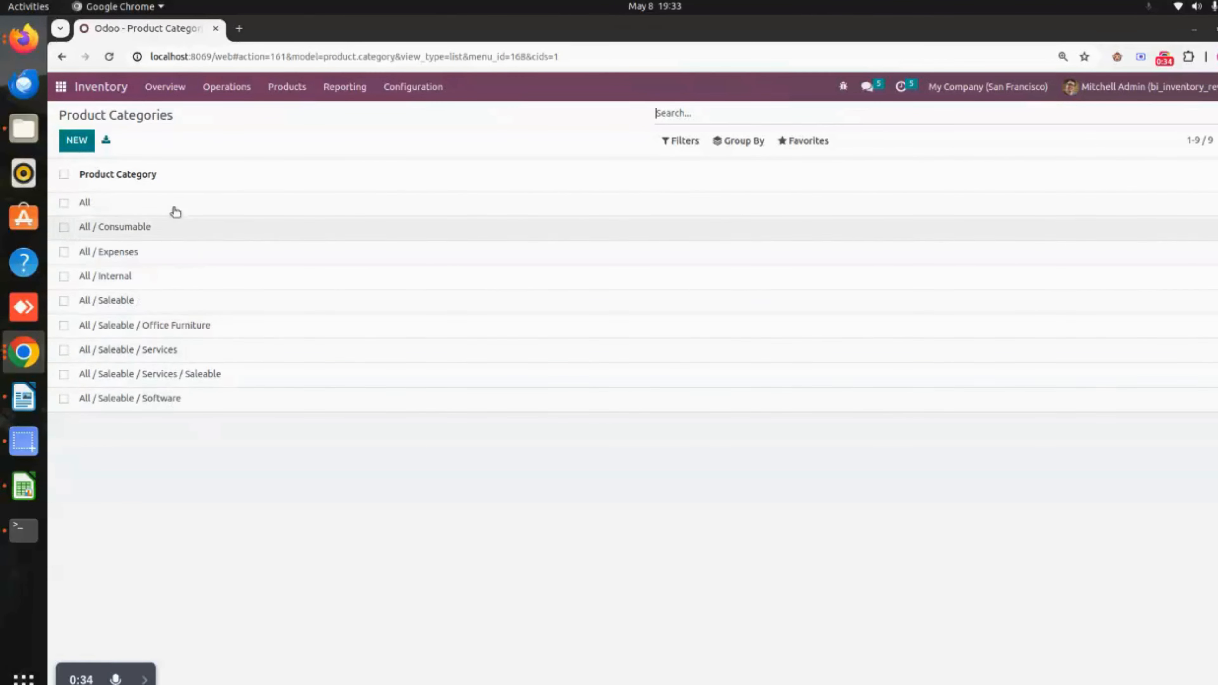
{"action": "left_click", "coordinate": [204, 206]}
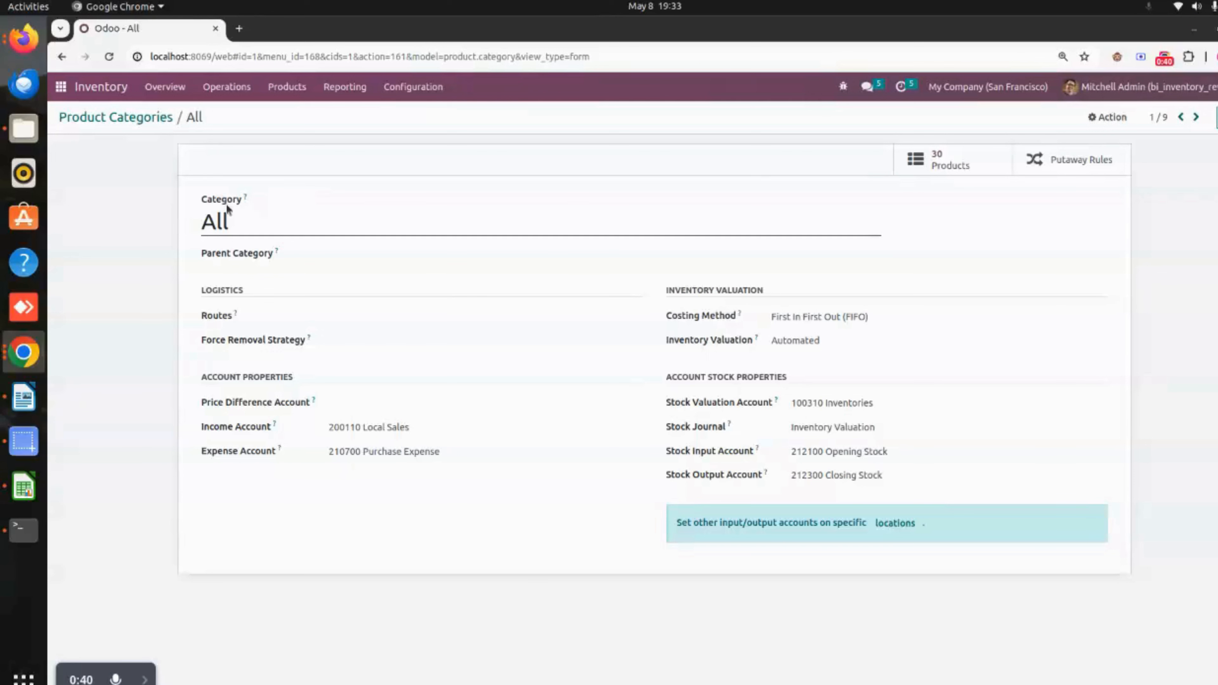
{"action": "left_click_drag", "start_coordinate": [263, 221], "coordinate": [199, 229]}
{"action": "left_click", "coordinate": [121, 287]}
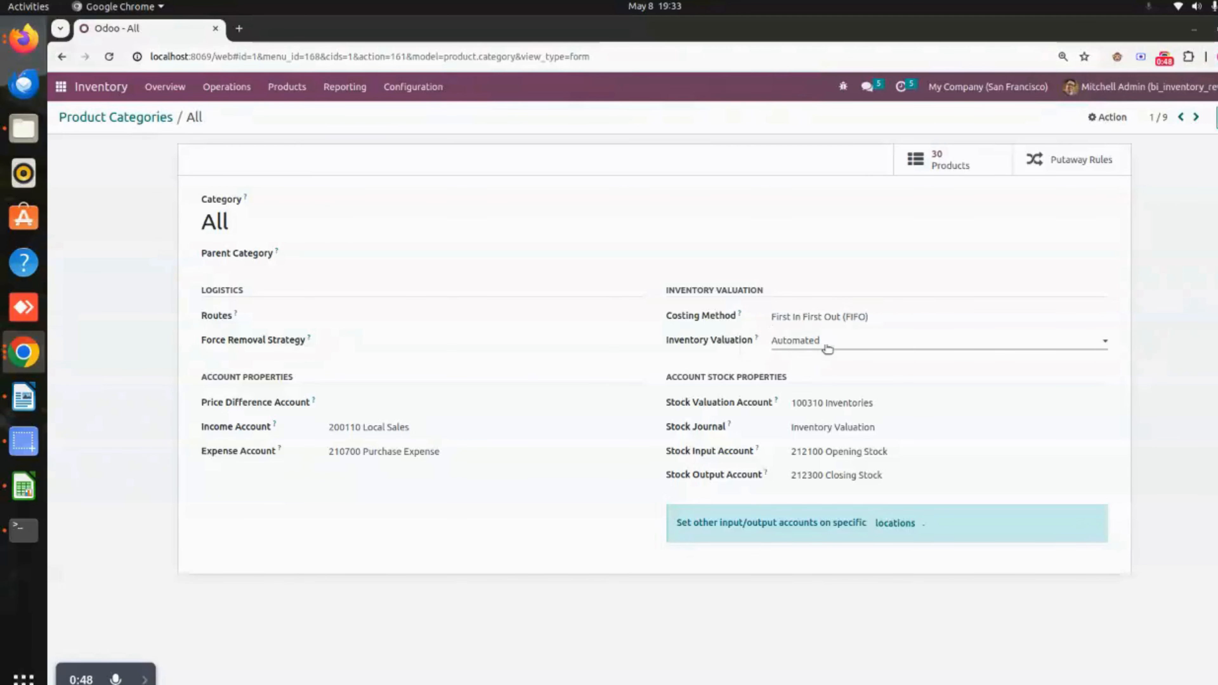
- Review the All category's costing method options, inventory valuation options and account stock properties
{"action": "left_click", "coordinate": [846, 342]}
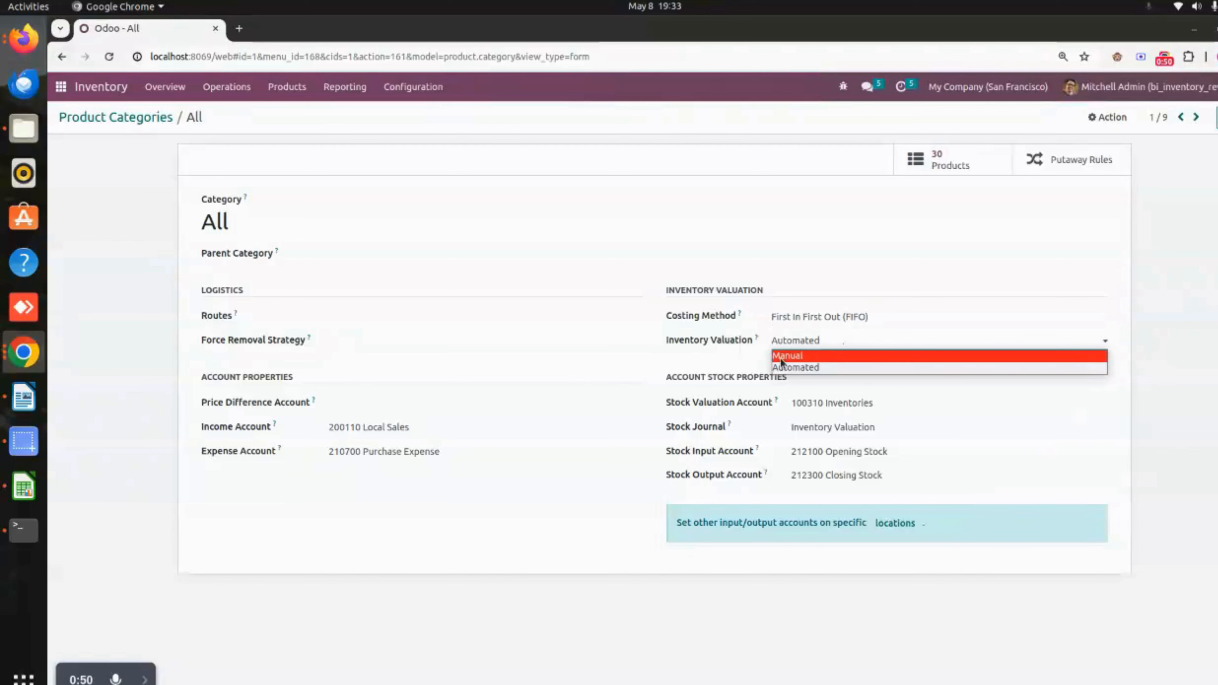
{"action": "left_click", "coordinate": [816, 317]}
{"action": "left_click", "coordinate": [817, 317]}
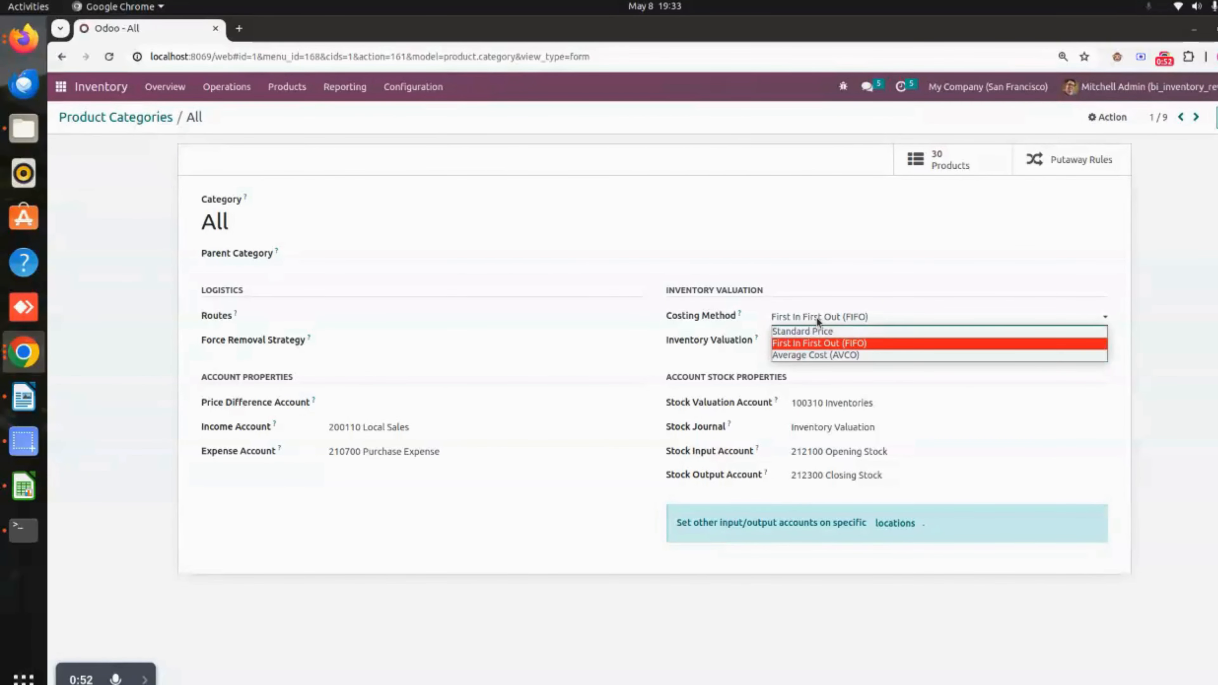
{"action": "left_click", "coordinate": [928, 321]}
{"action": "left_click", "coordinate": [842, 341]}
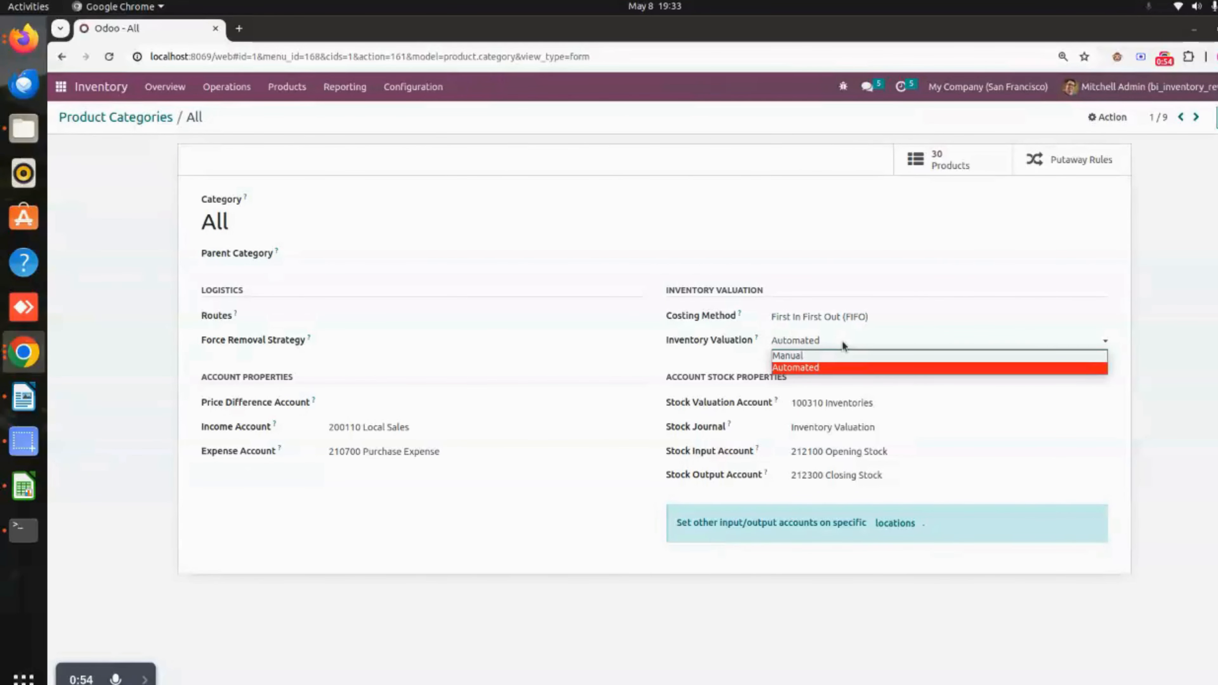
{"action": "left_click", "coordinate": [1189, 363]}
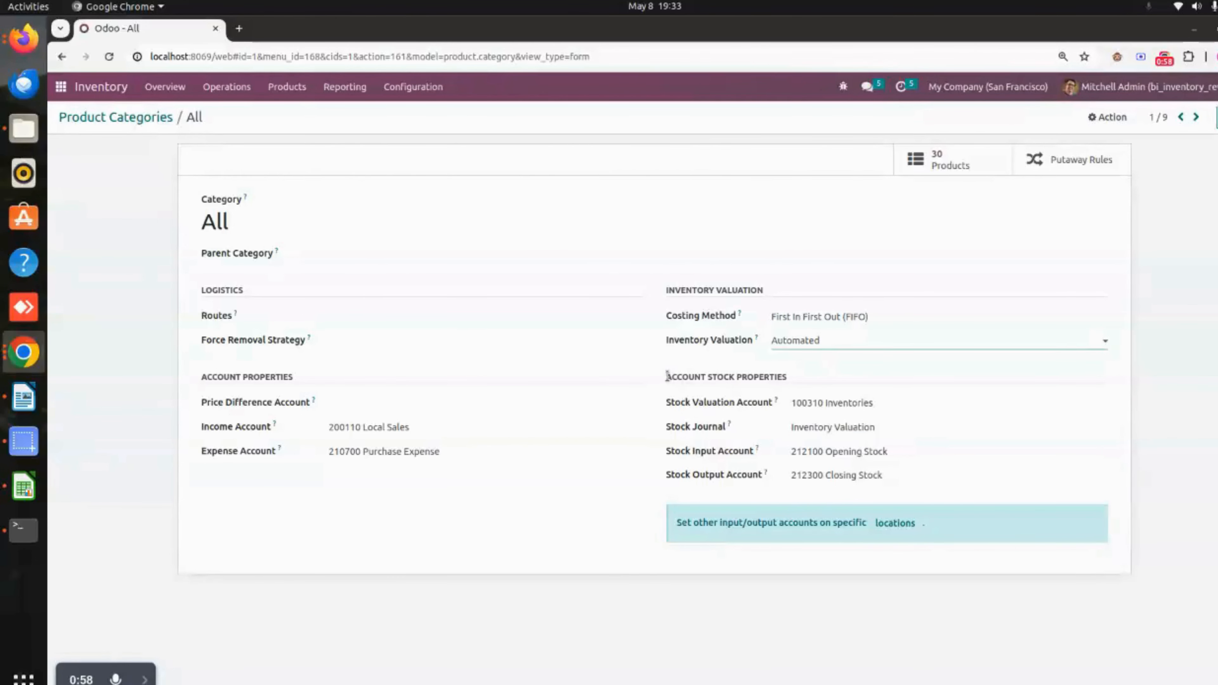
{"action": "left_click_drag", "start_coordinate": [666, 376], "coordinate": [752, 384]}
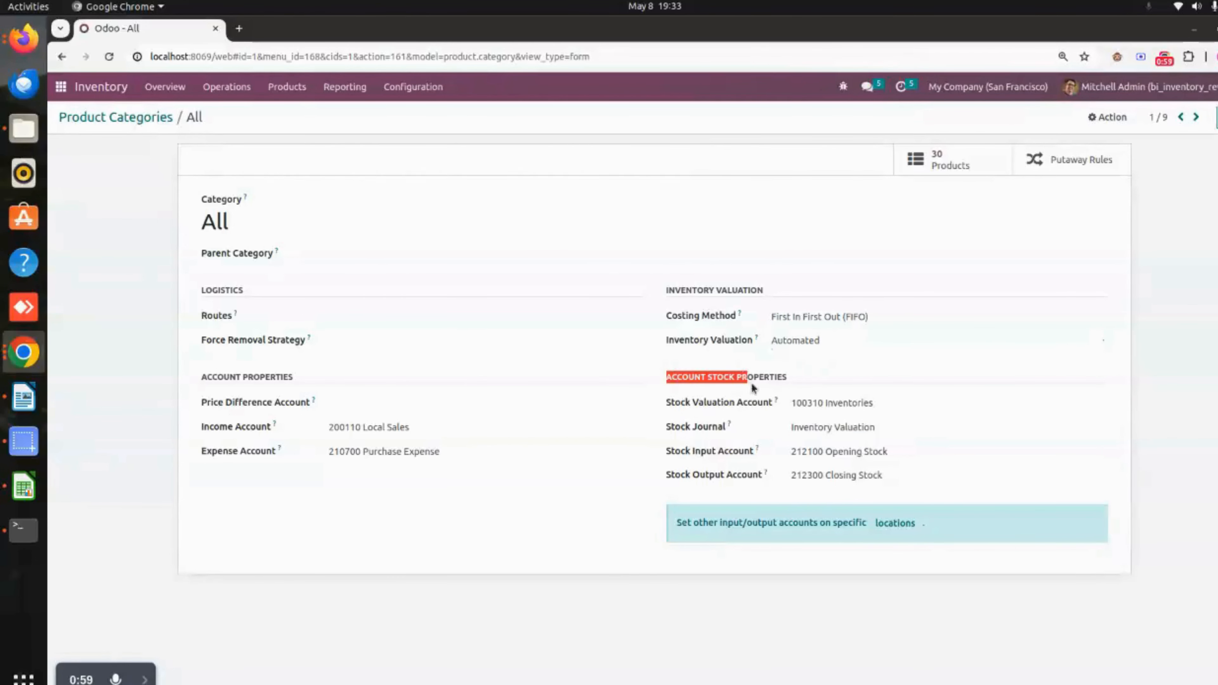
{"action": "left_click", "coordinate": [1197, 393]}
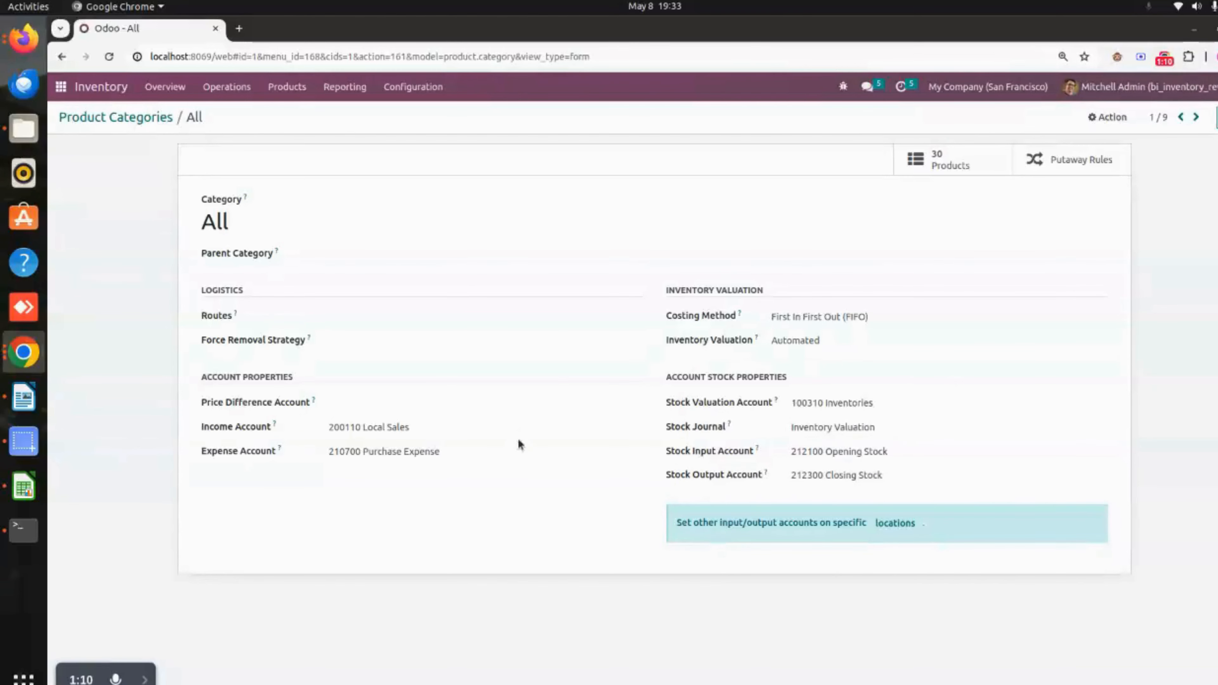
- Set the product category of the Acoustic Bloc Screens product to All
{"action": "left_click", "coordinate": [138, 120]}
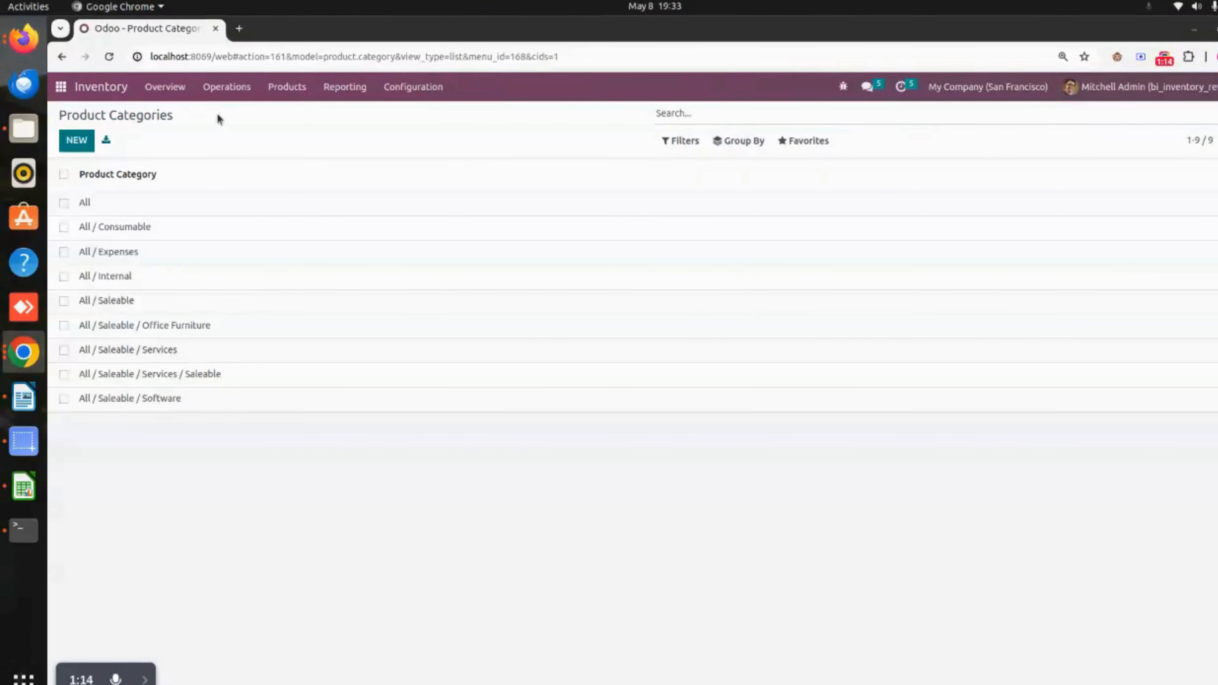
{"action": "left_click", "coordinate": [280, 92]}
{"action": "left_click", "coordinate": [300, 115]}
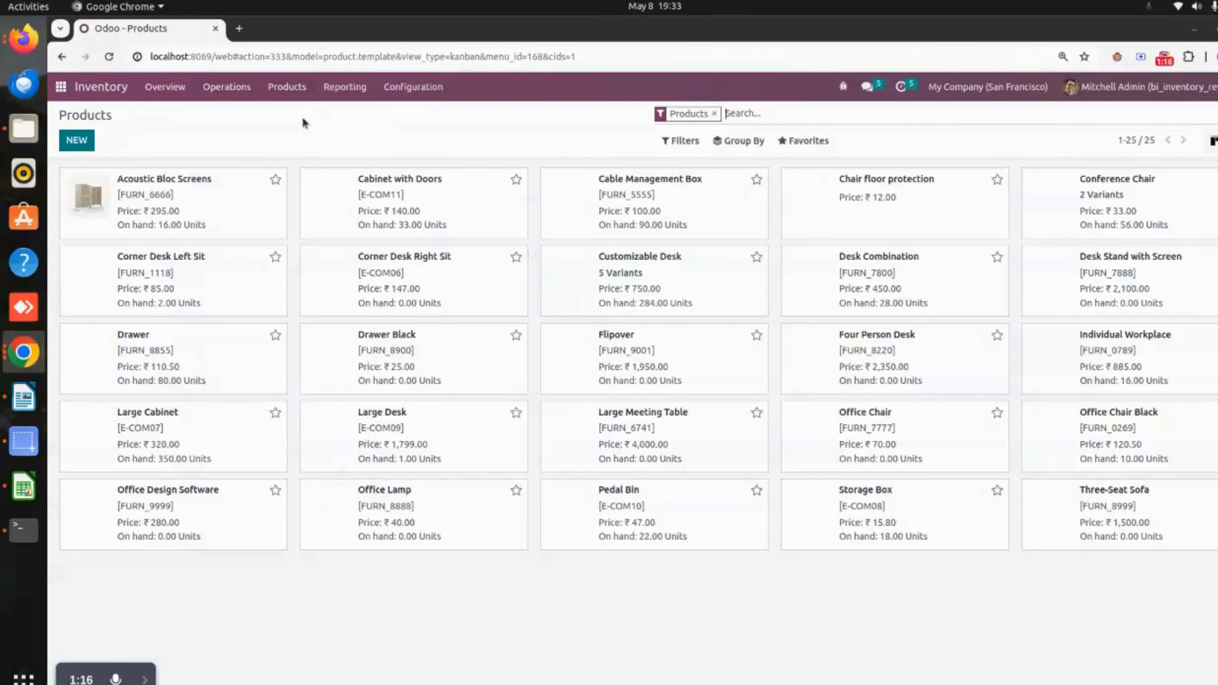
{"action": "left_click", "coordinate": [233, 198]}
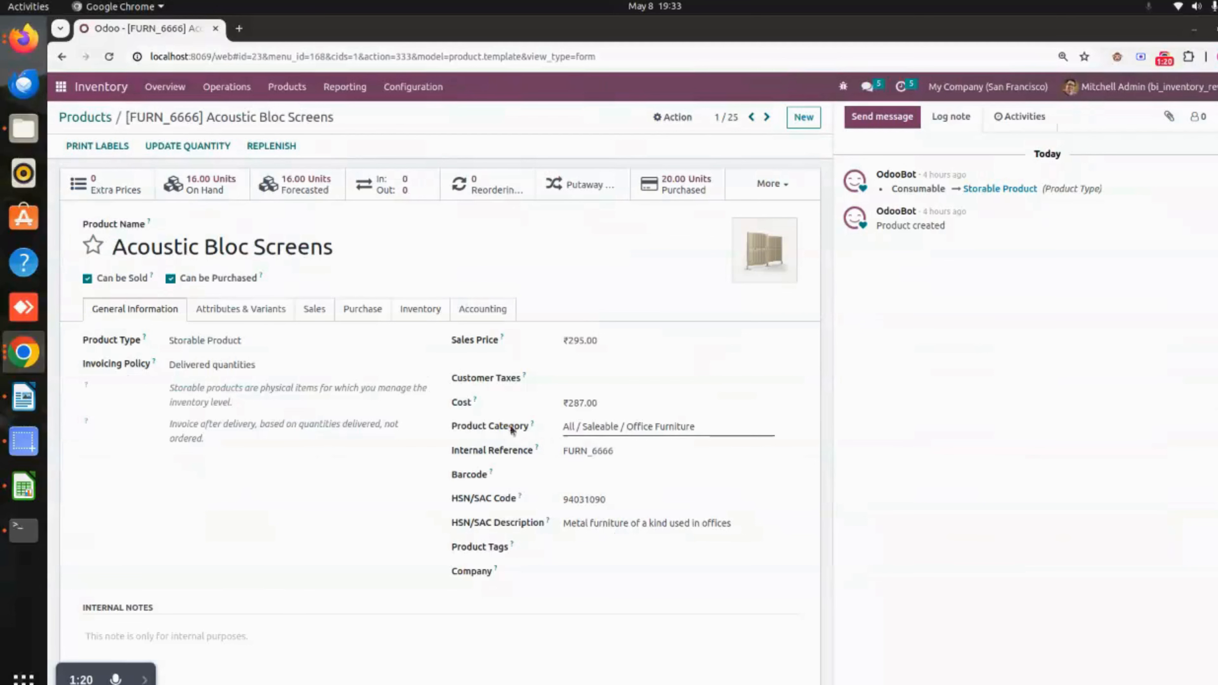
{"action": "left_click", "coordinate": [728, 426]}
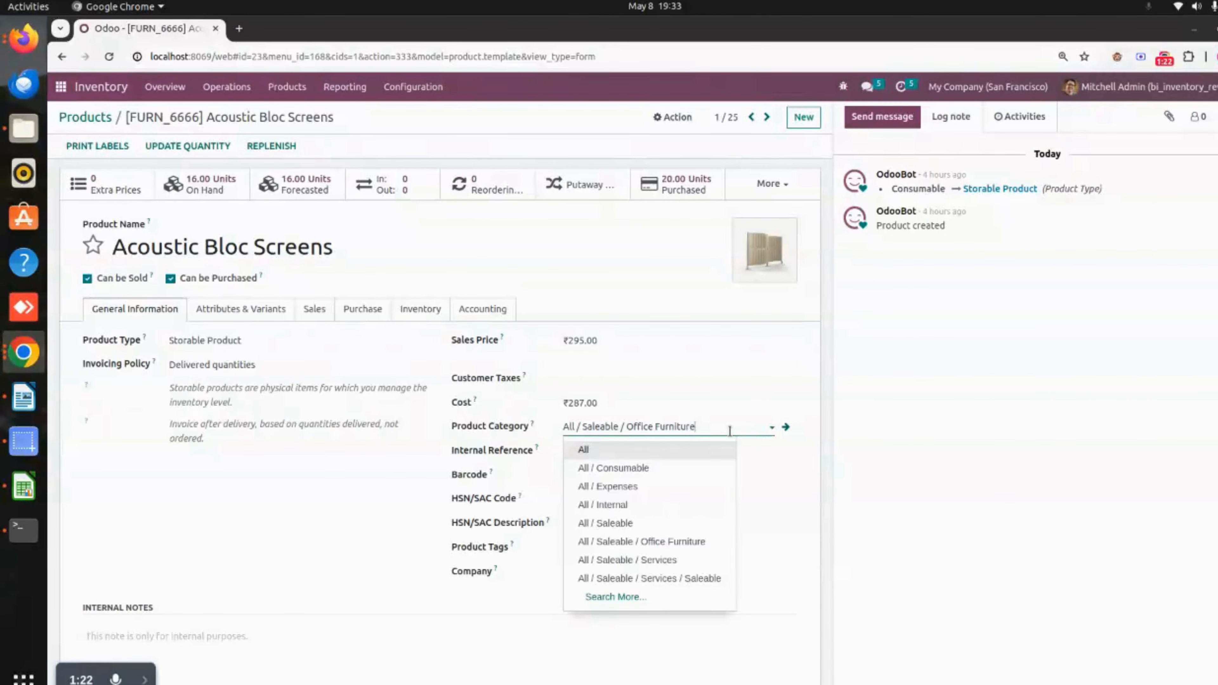
{"action": "left_click", "coordinate": [633, 452]}
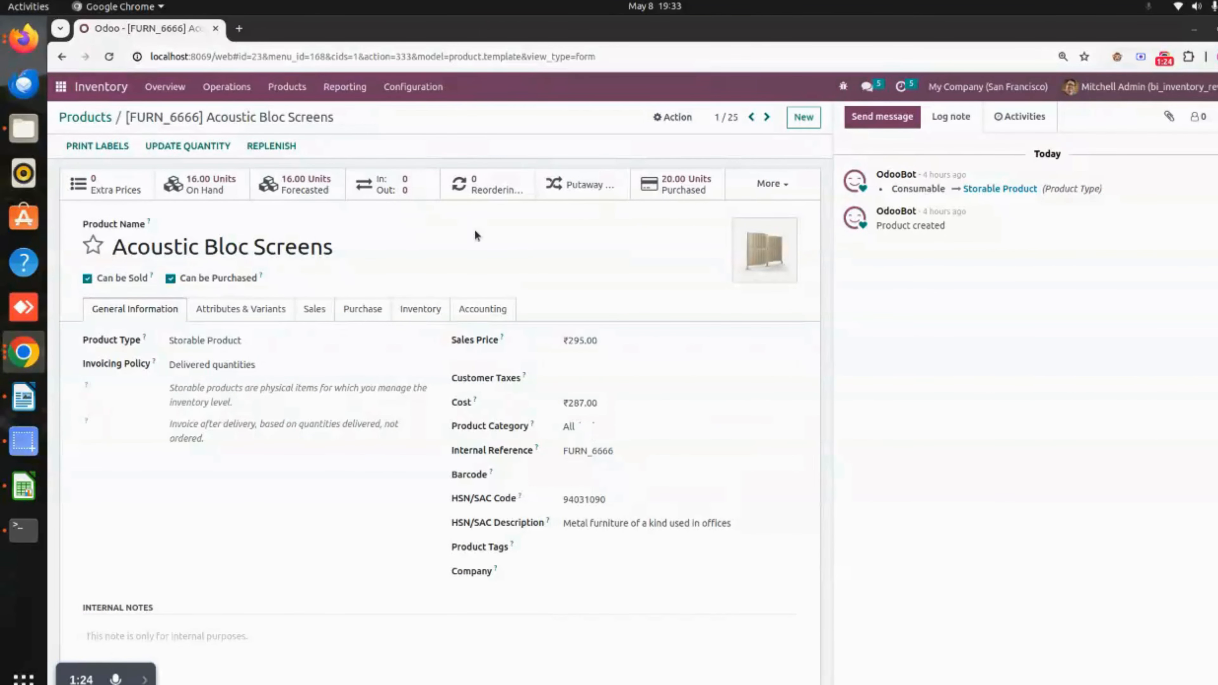
- Set the product category of the Cabinet with Doors product to All
{"action": "left_click", "coordinate": [766, 118]}
{"action": "left_click", "coordinate": [637, 427]}
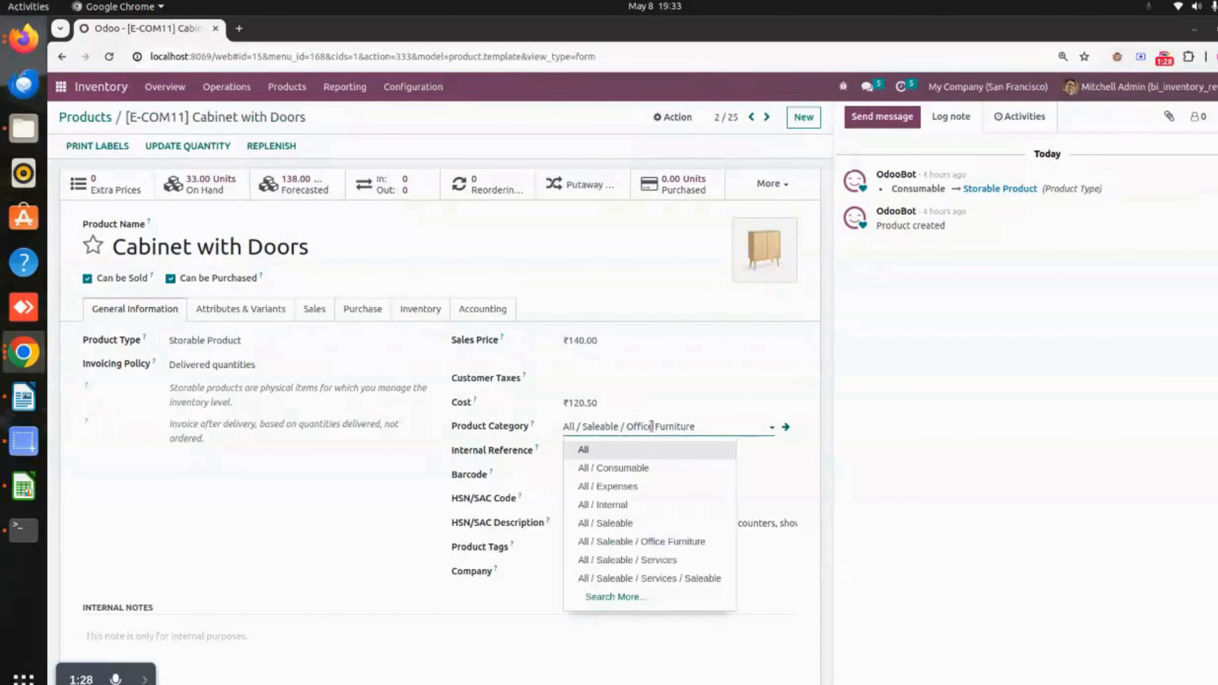
{"action": "left_click", "coordinate": [643, 456]}
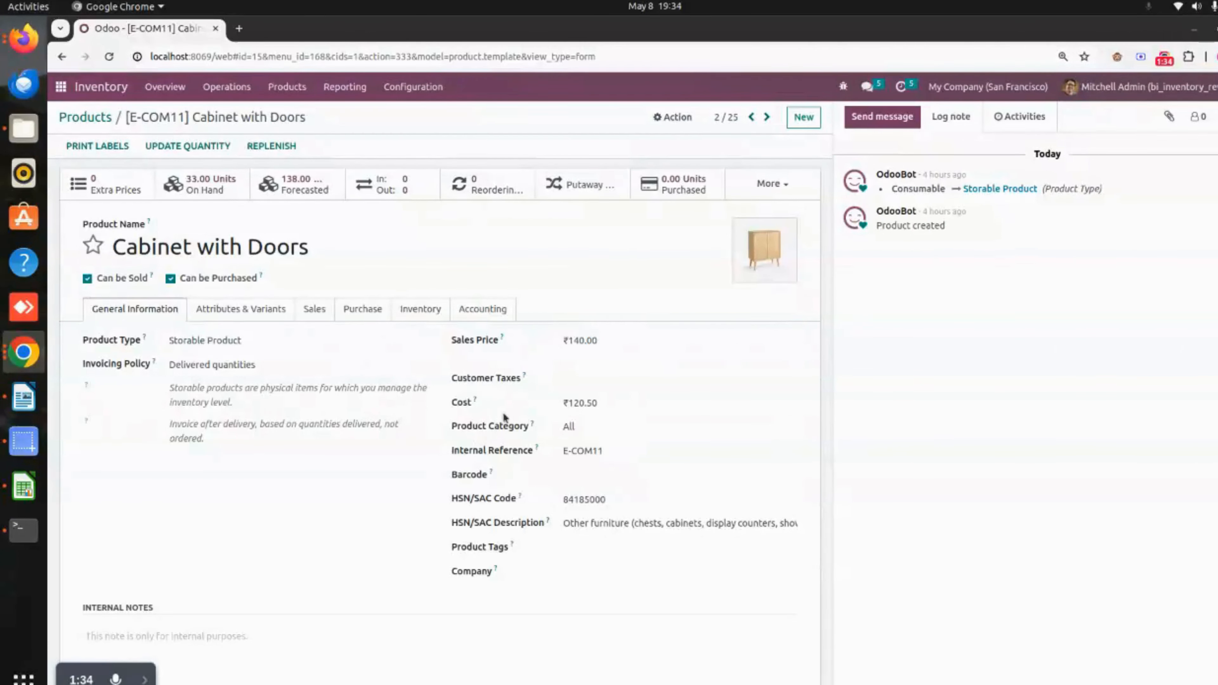
- Create a new inventory transfer with contact Azure Interior and operation type YourCompany: Delivery Orders
{"action": "left_click", "coordinate": [224, 91]}
{"action": "left_click", "coordinate": [259, 158]}
{"action": "left_click", "coordinate": [76, 140]}
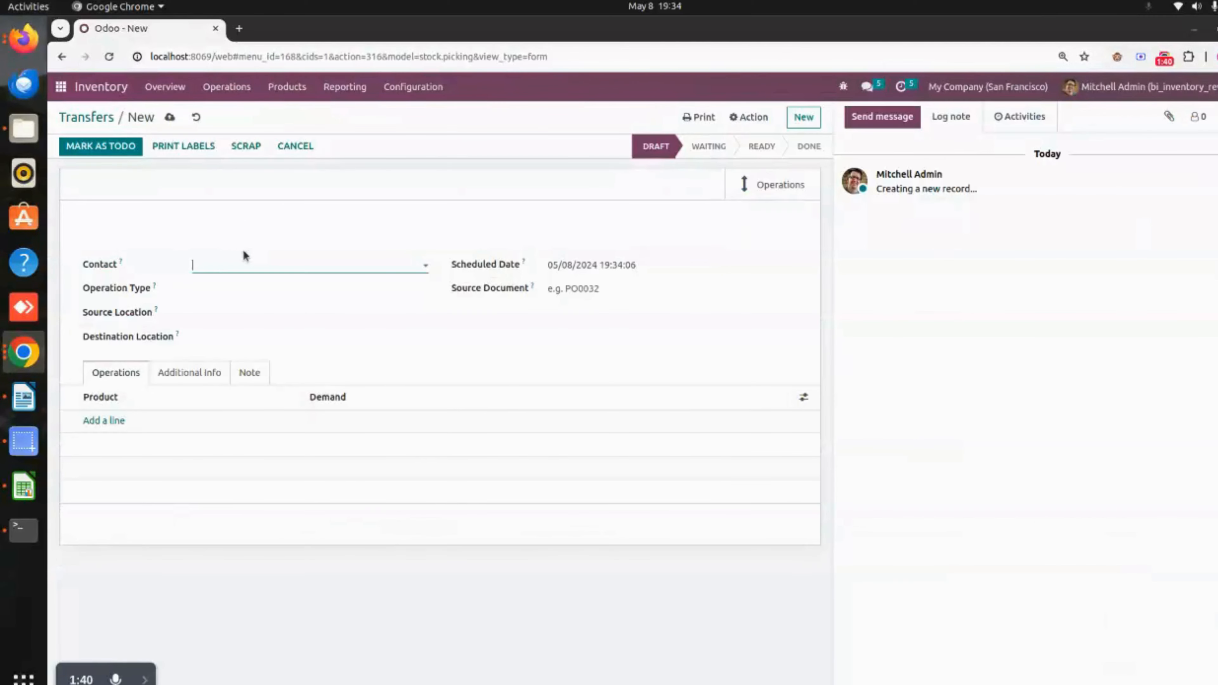
{"action": "left_click", "coordinate": [230, 267]}
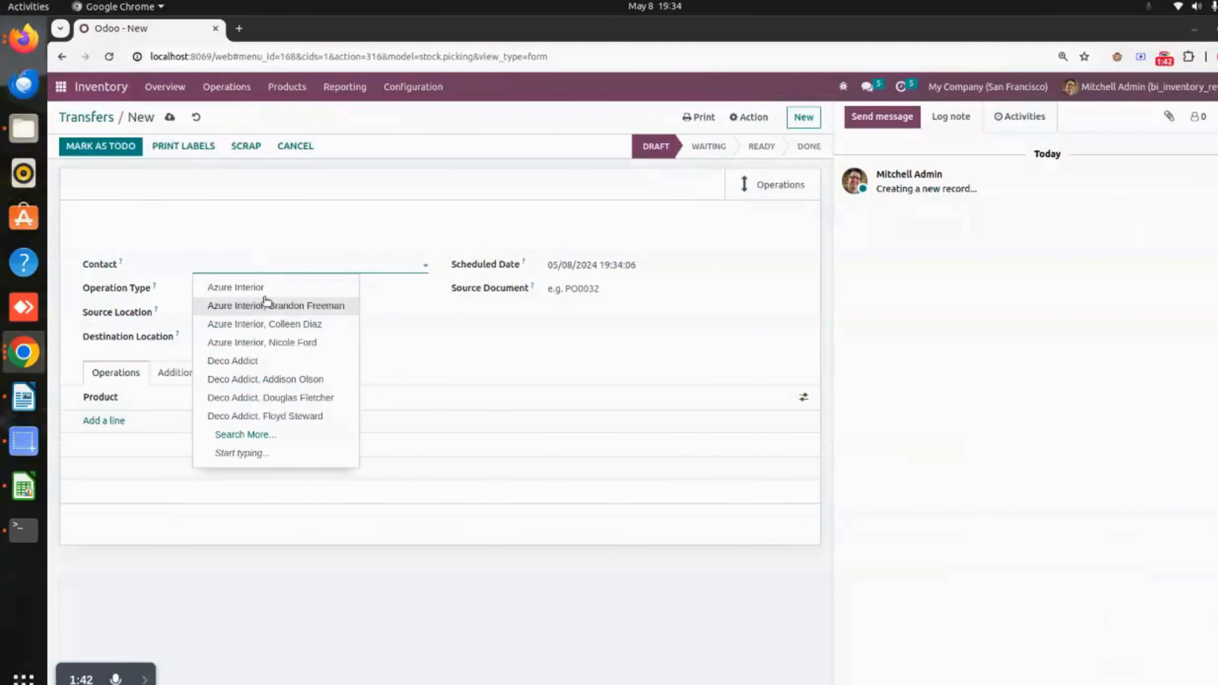
{"action": "left_click", "coordinate": [278, 288]}
{"action": "left_click", "coordinate": [277, 291]}
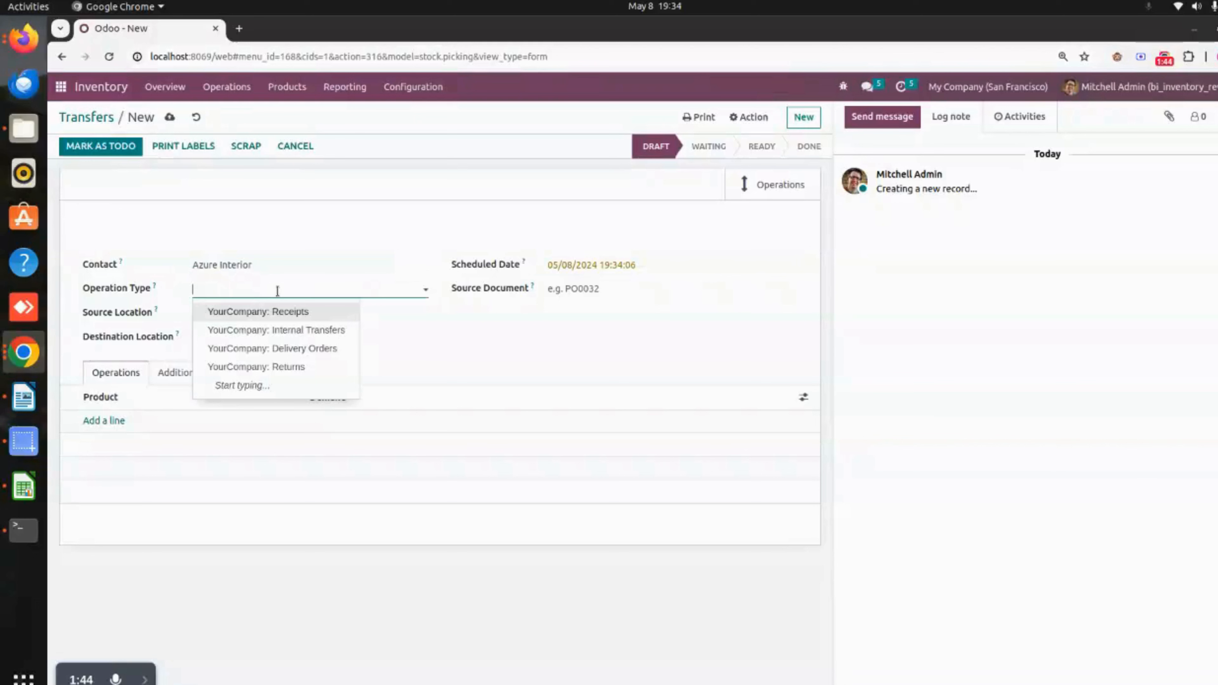
{"action": "left_click", "coordinate": [320, 349]}
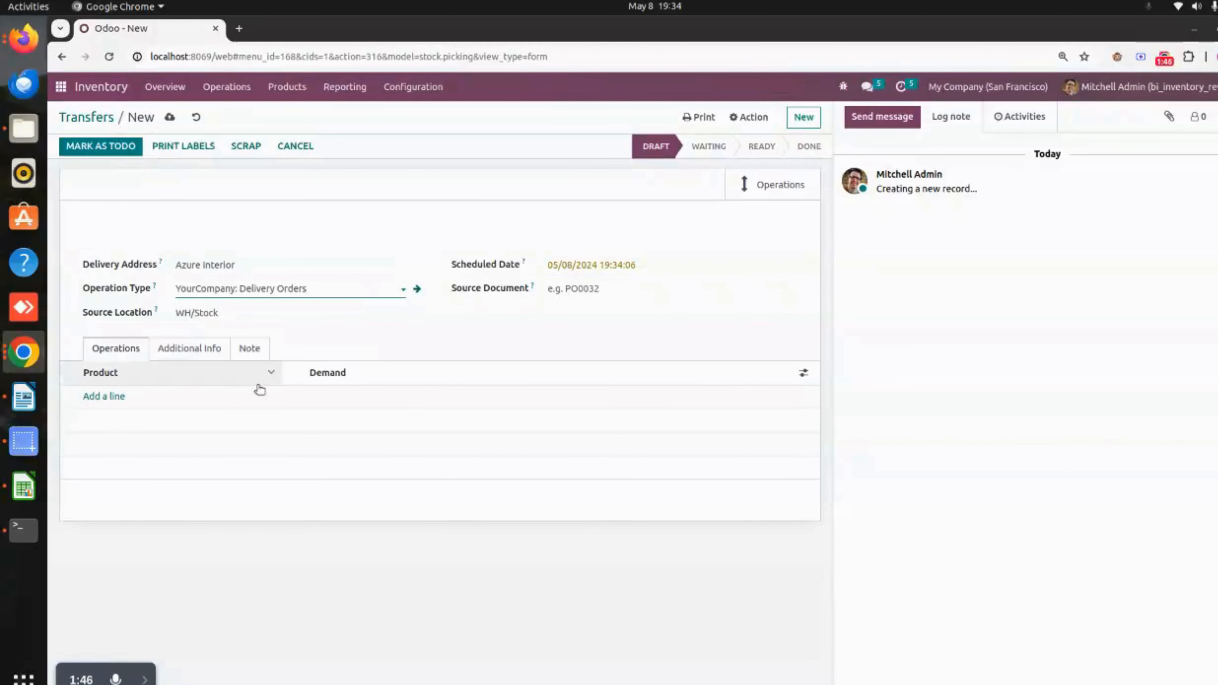
- Add a product line for [E-COM07] Large Cabinet to the transfer and save it
{"action": "left_click", "coordinate": [112, 397]}
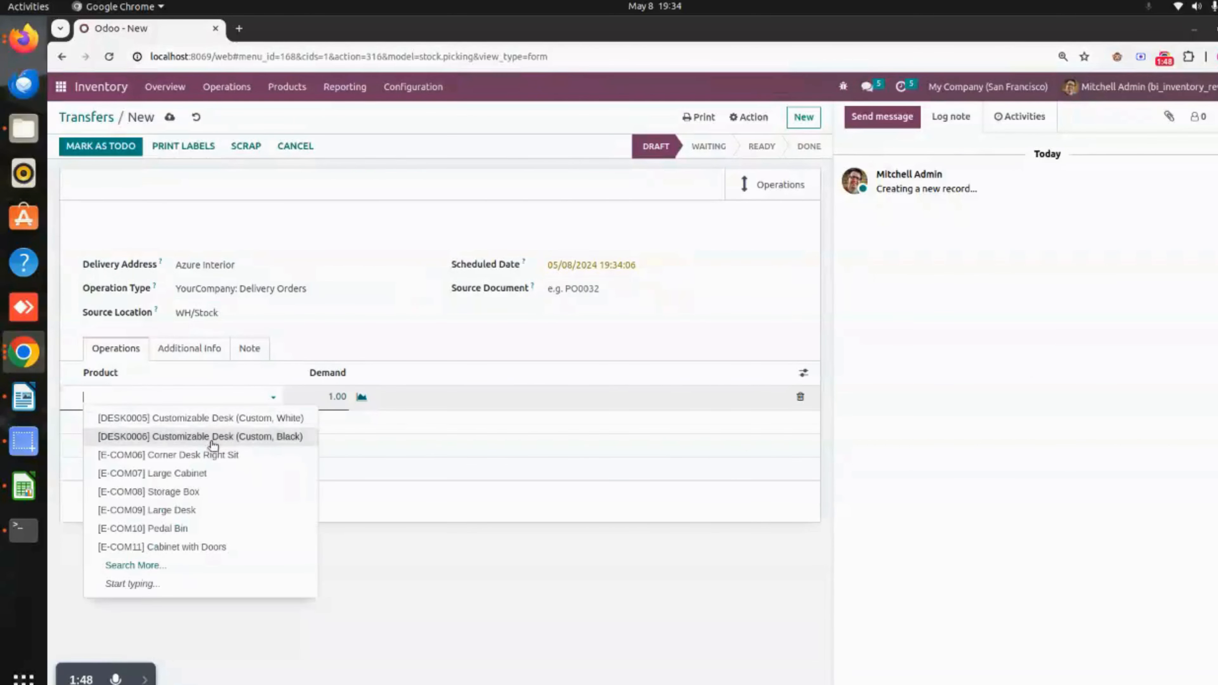
{"action": "left_click", "coordinate": [205, 480]}
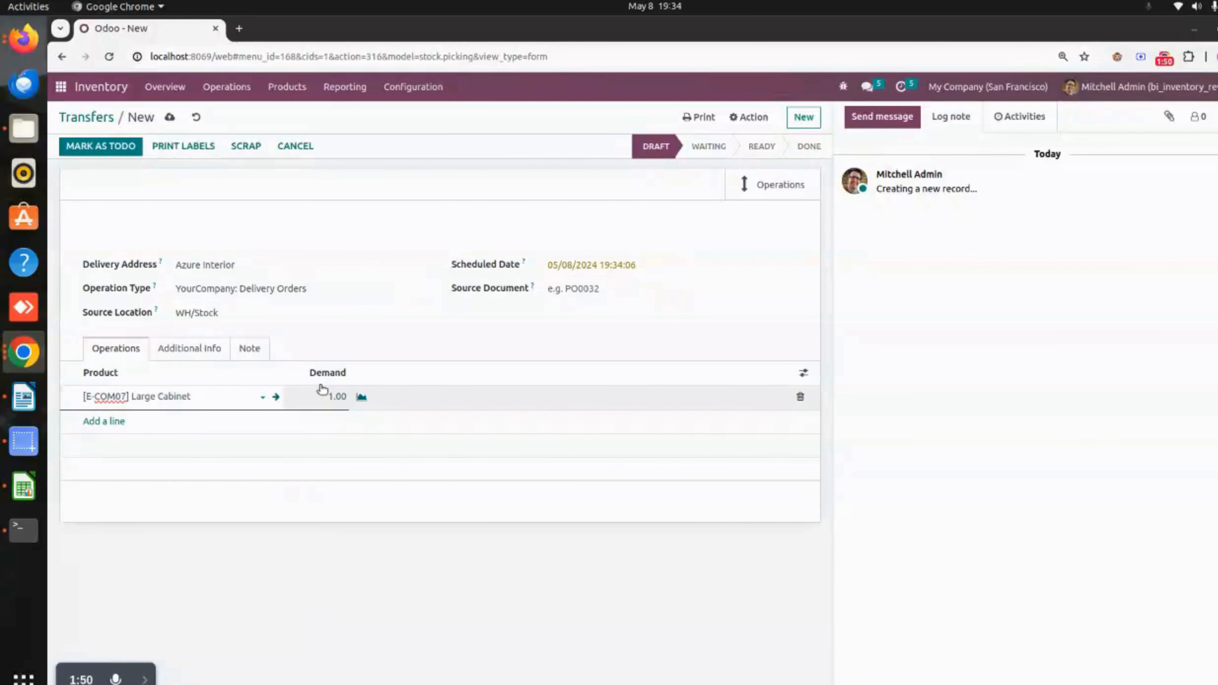
{"action": "left_click", "coordinate": [170, 117]}
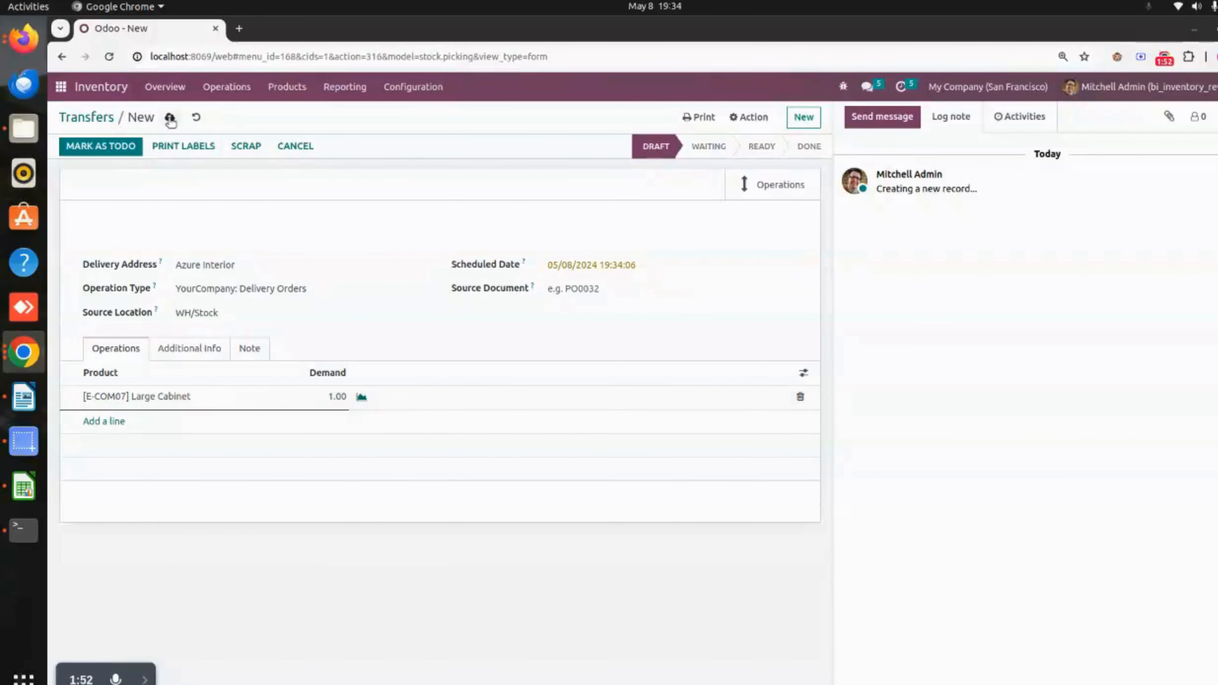
- Mark the delivery transfer as to do and validate it as an immediate transfer of all quantities
{"action": "left_click", "coordinate": [101, 145]}
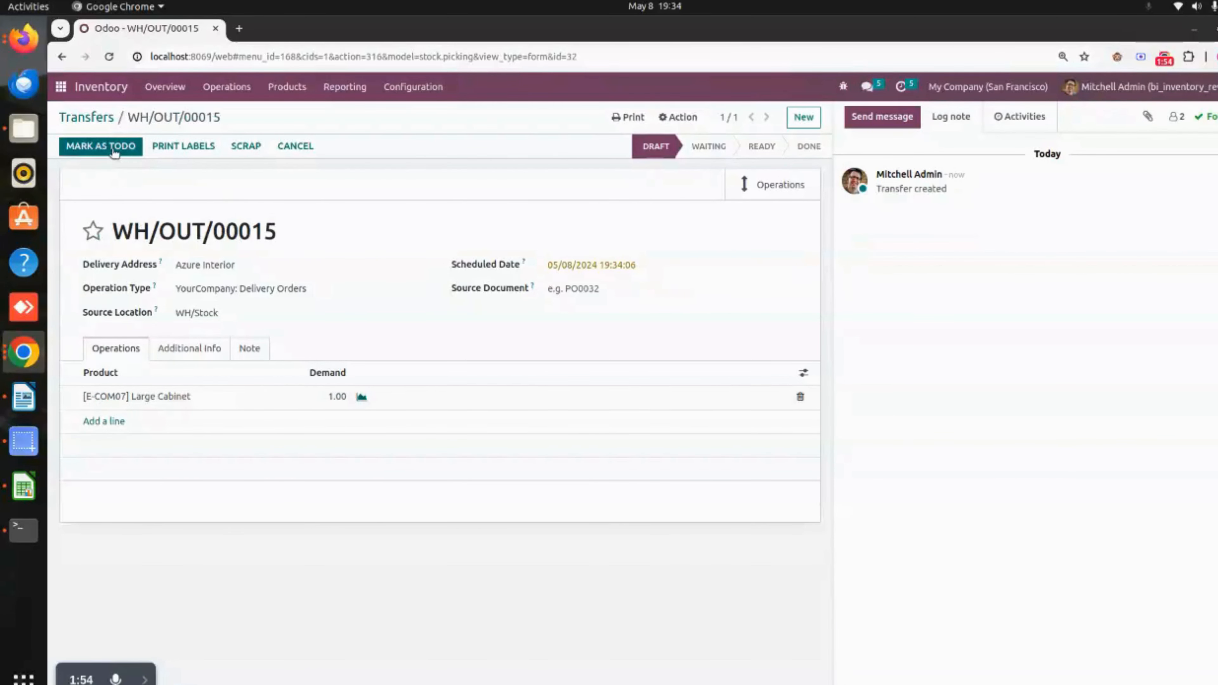
{"action": "left_click", "coordinate": [97, 147]}
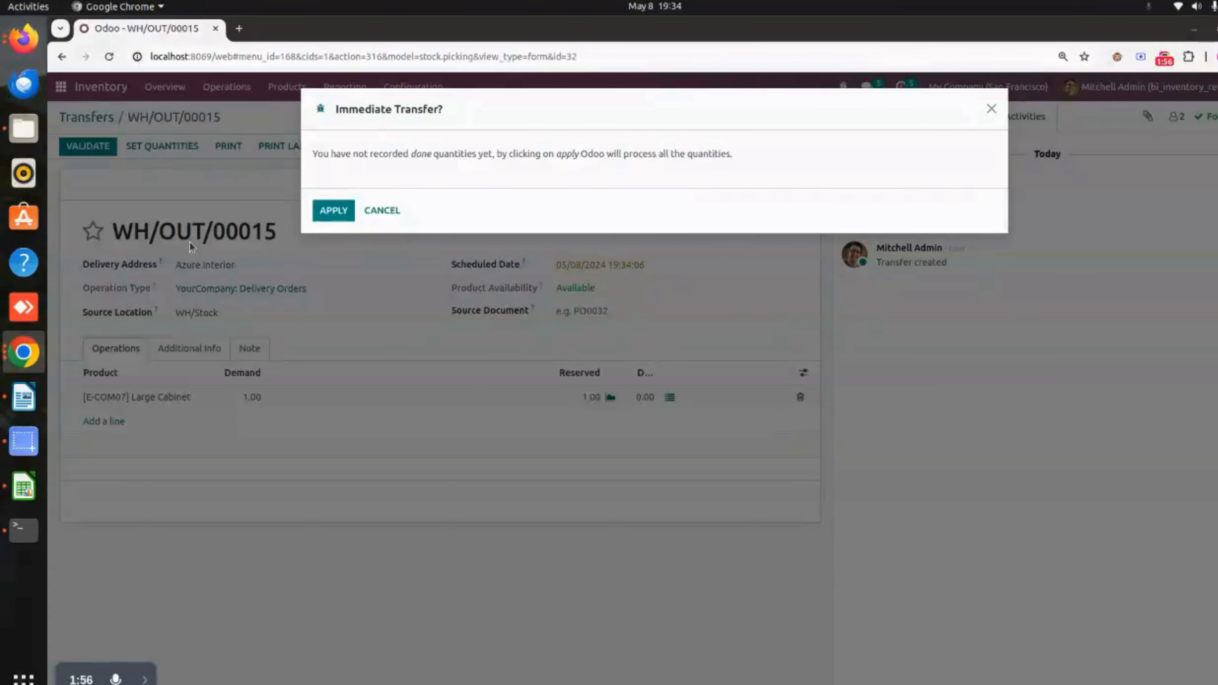
{"action": "left_click", "coordinate": [338, 211]}
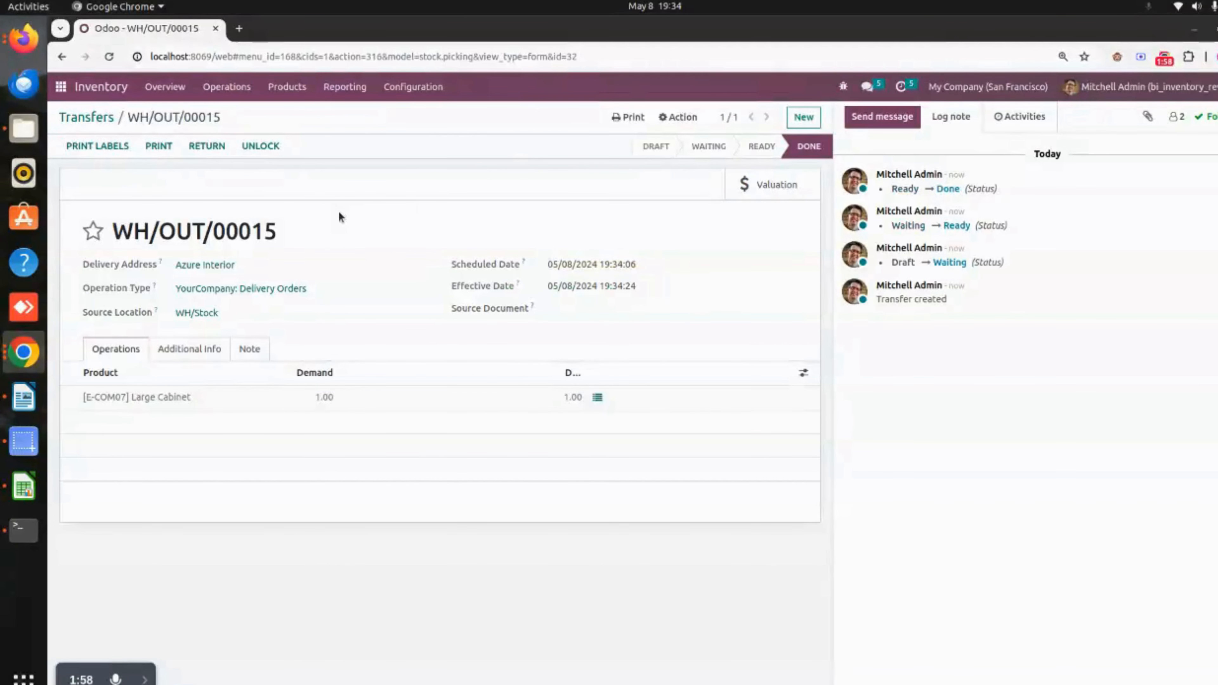
- Note the completed delivery's reference and look it up in the inventory Valuation report
{"action": "left_click_drag", "start_coordinate": [293, 234], "coordinate": [117, 226]}
{"action": "left_click", "coordinate": [362, 223]}
{"action": "left_click", "coordinate": [349, 91]}
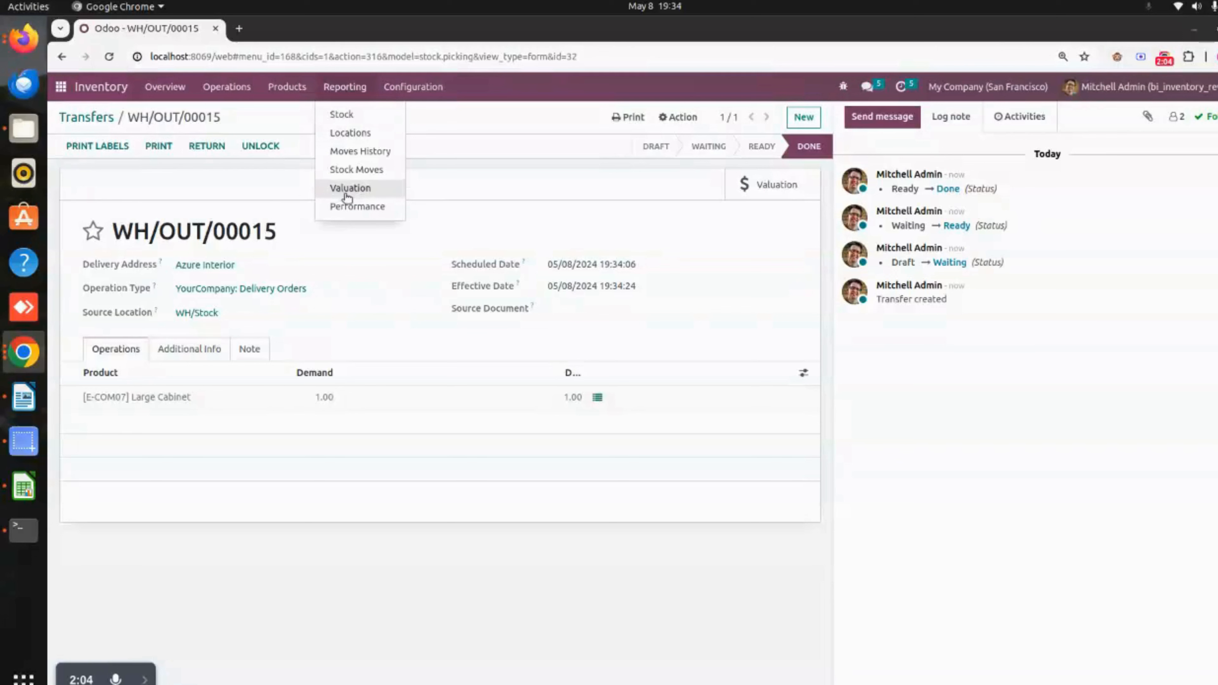
{"action": "left_click", "coordinate": [378, 191]}
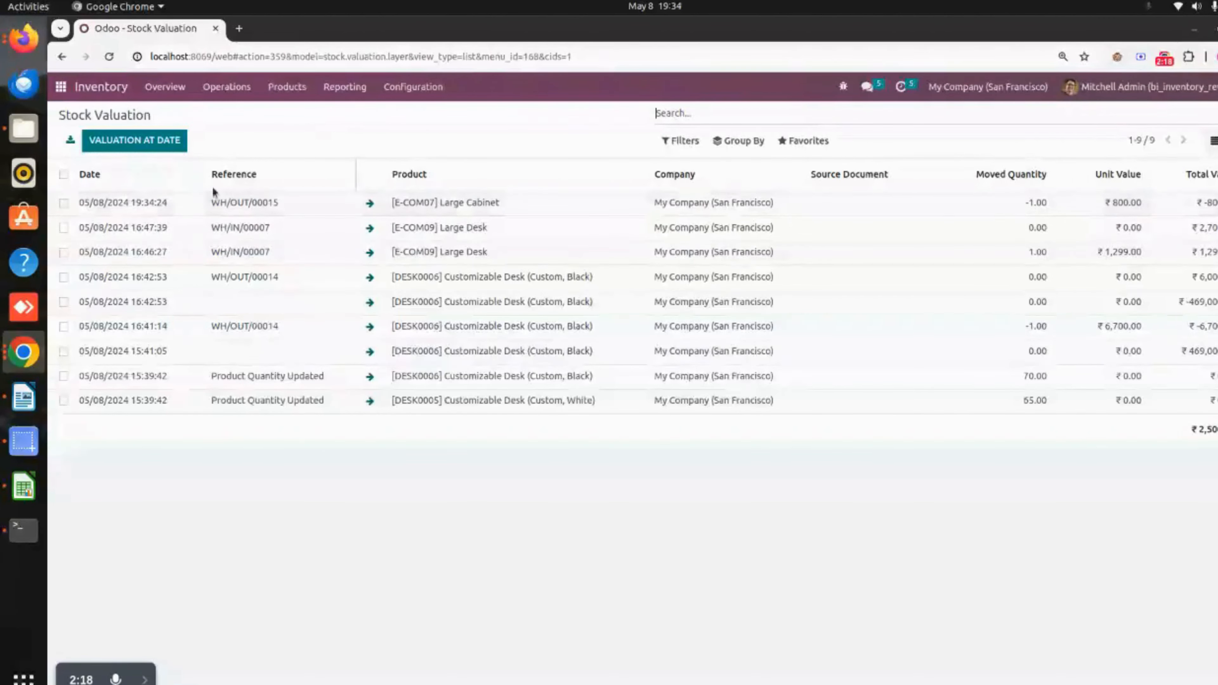
- Check the cost on the Large Cabinet product record and return to the Stock Valuation report
{"action": "left_click", "coordinate": [297, 87]}
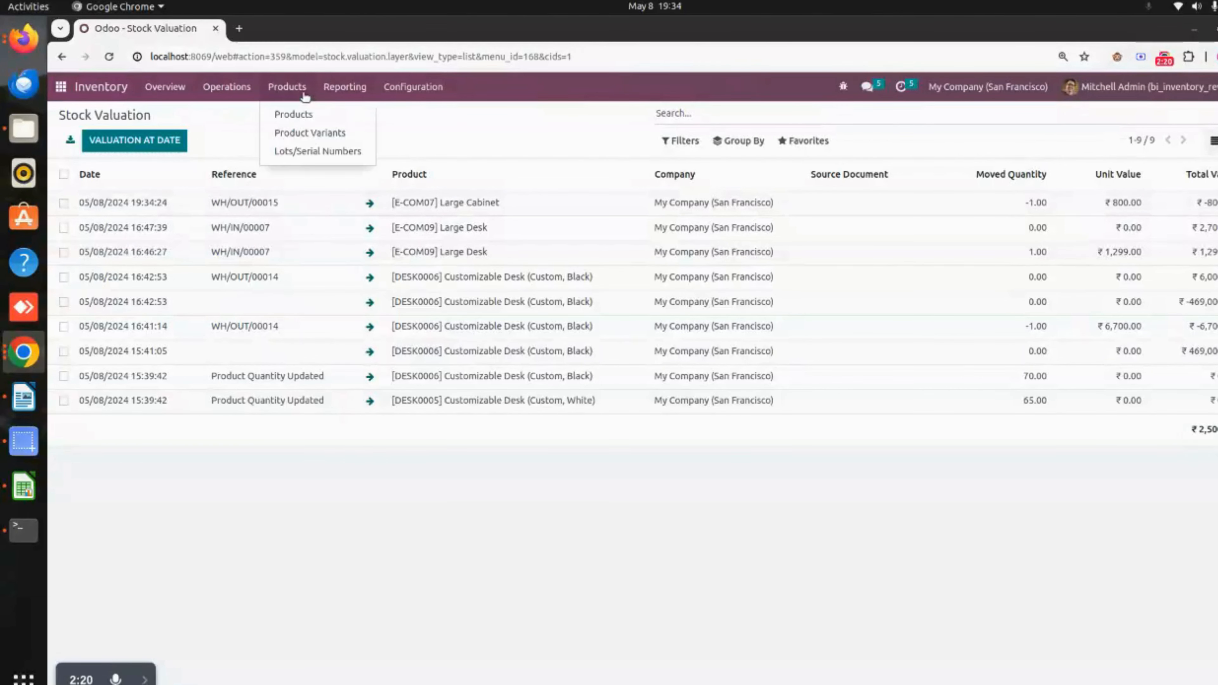
{"action": "left_click", "coordinate": [326, 115]}
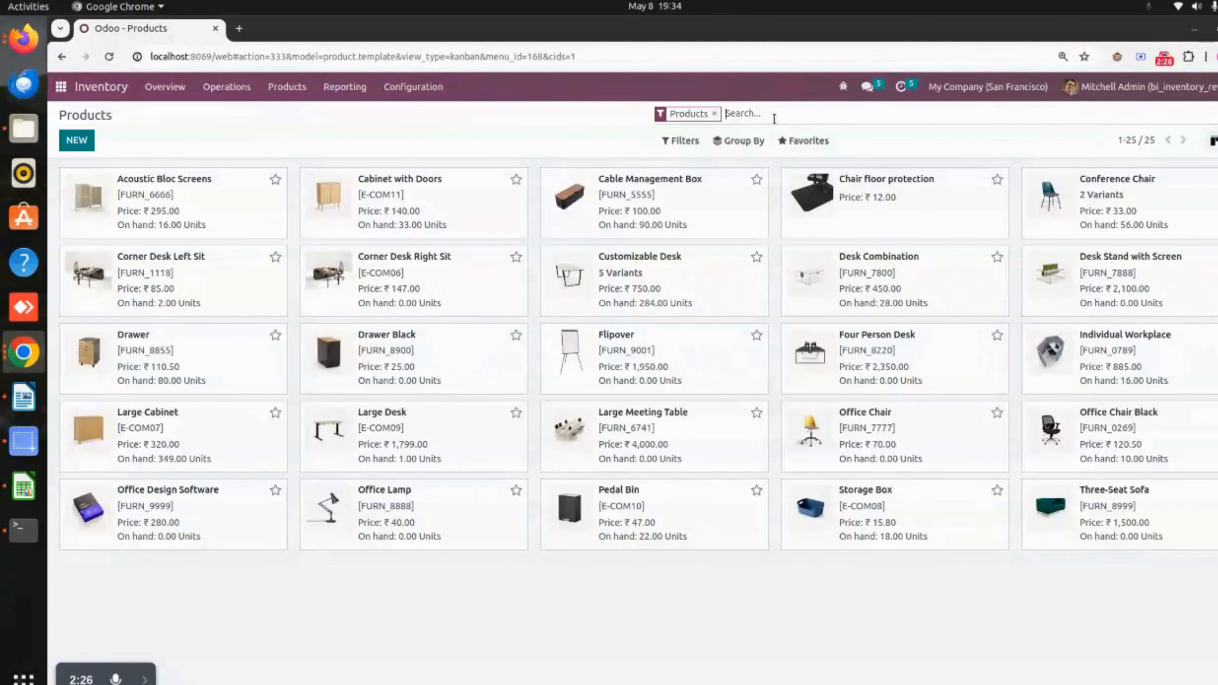
{"action": "left_click", "coordinate": [177, 434]}
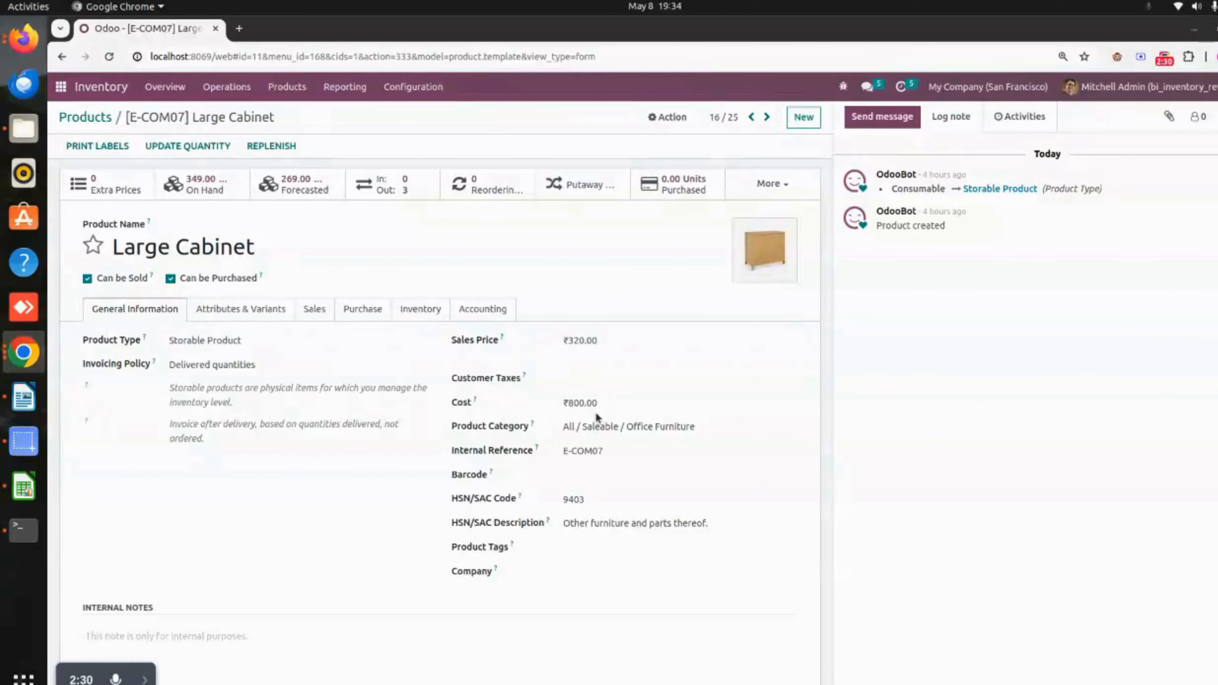
{"action": "left_click", "coordinate": [338, 93]}
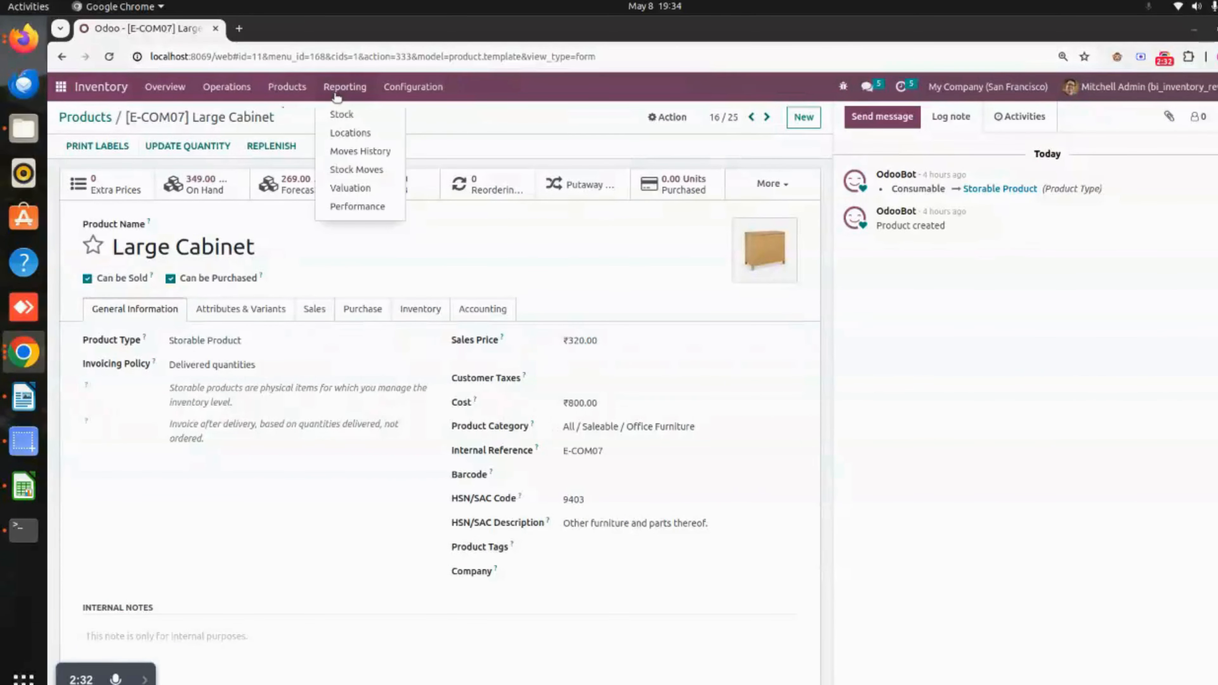
{"action": "left_click", "coordinate": [368, 187]}
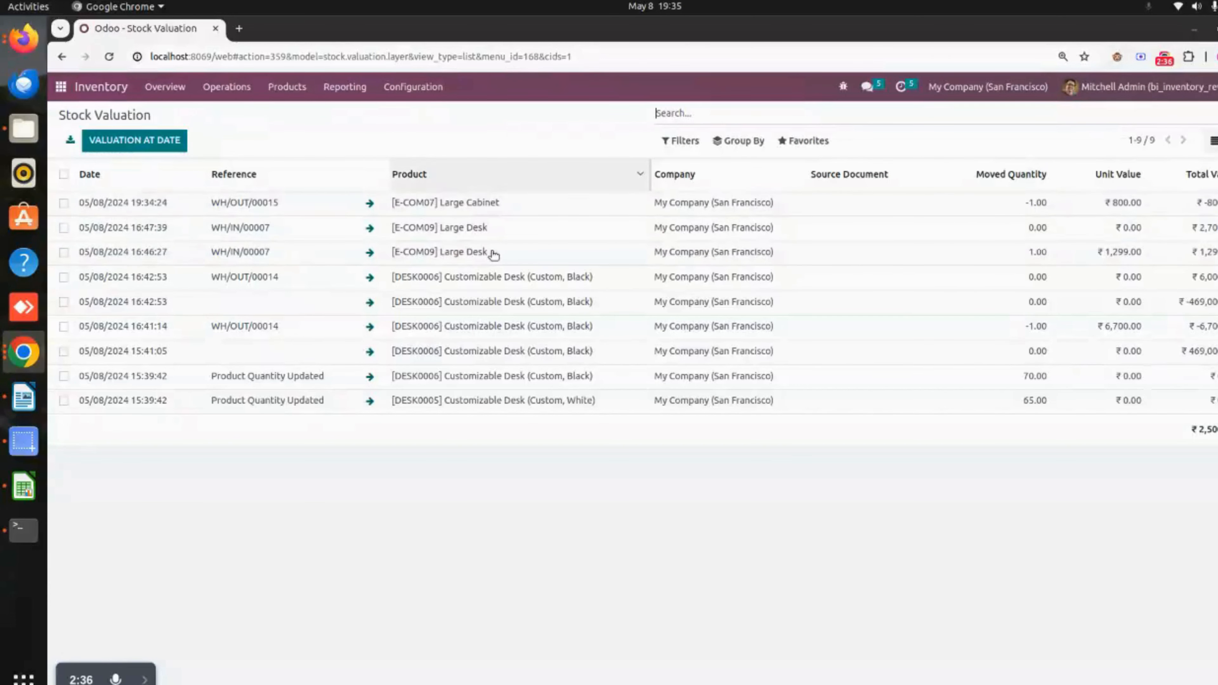
- Create a new inventory revaluation dated 05/03/2024 for the product [E-COM07] Large Cabinet
{"action": "left_click", "coordinate": [168, 87]}
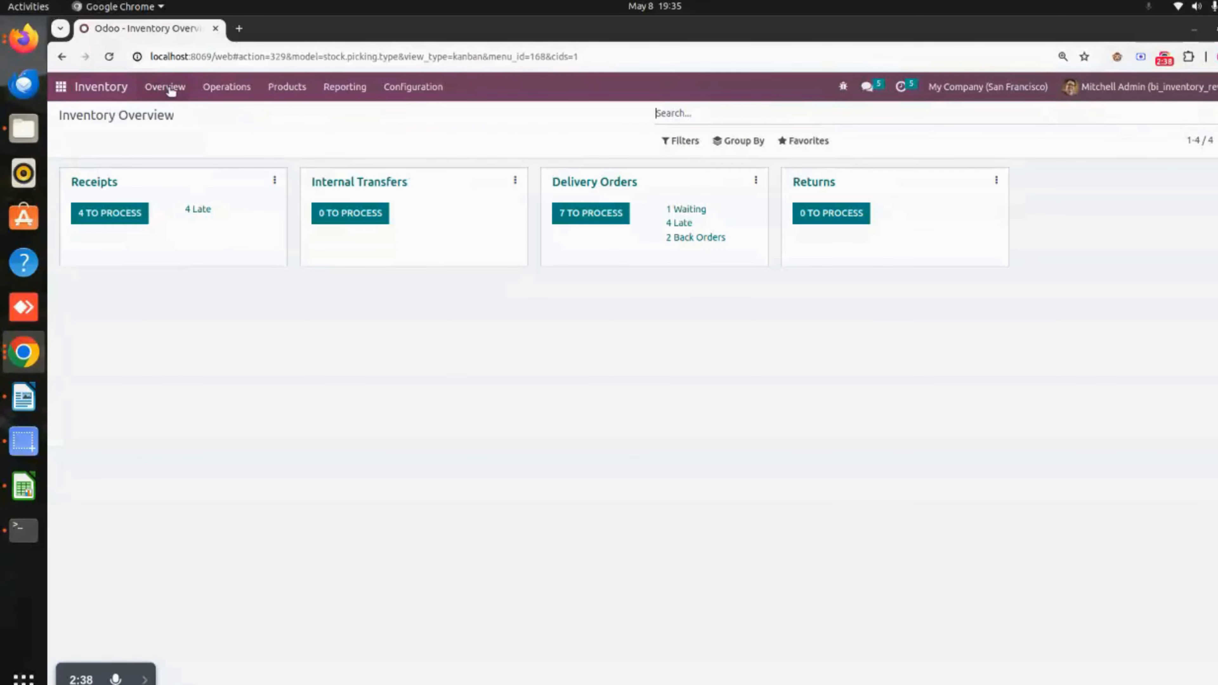
{"action": "left_click", "coordinate": [238, 90]}
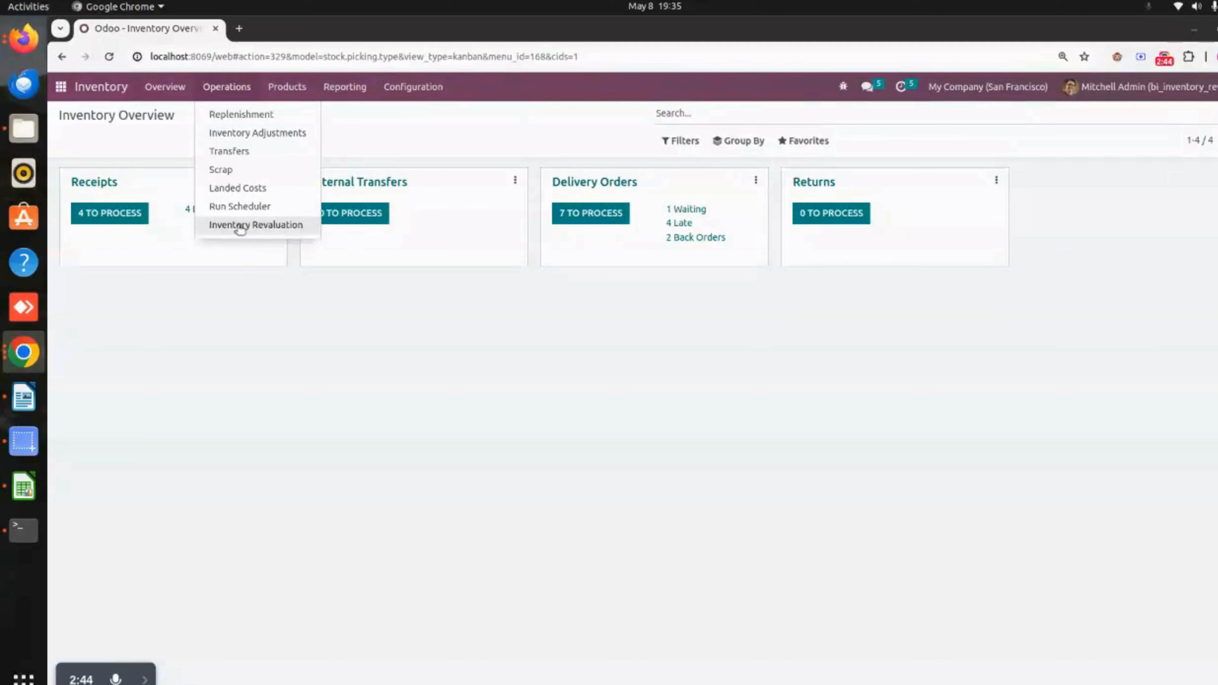
{"action": "left_click", "coordinate": [287, 227]}
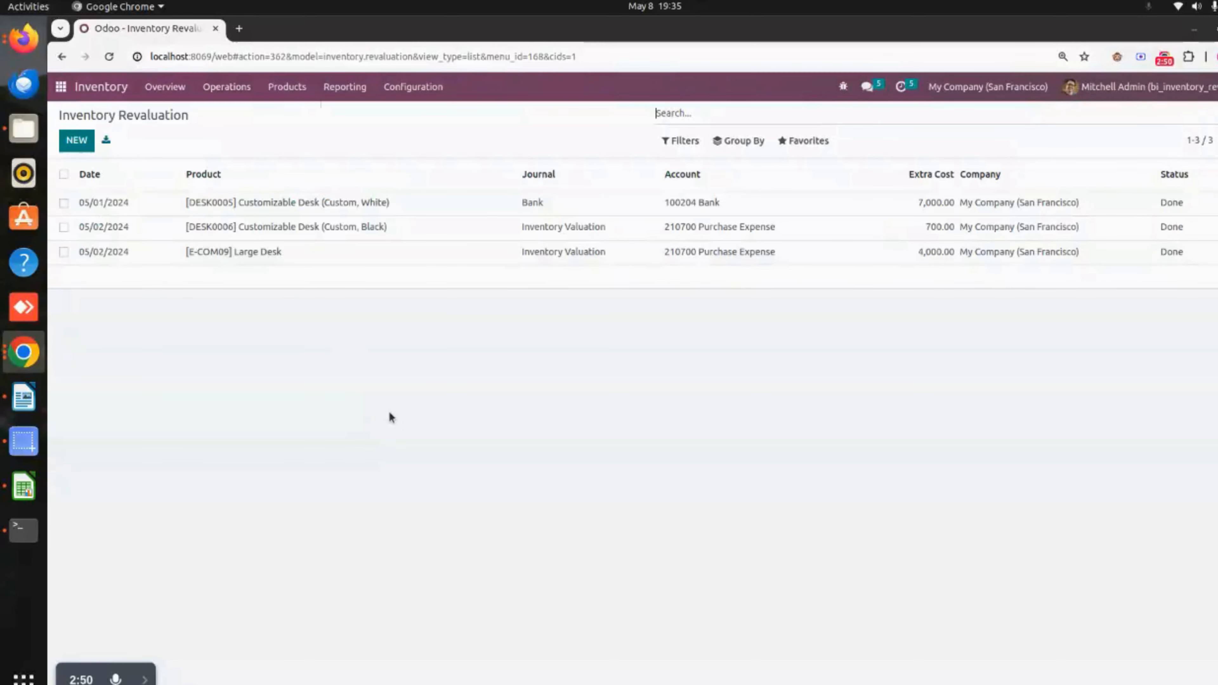
{"action": "left_click", "coordinate": [77, 140]}
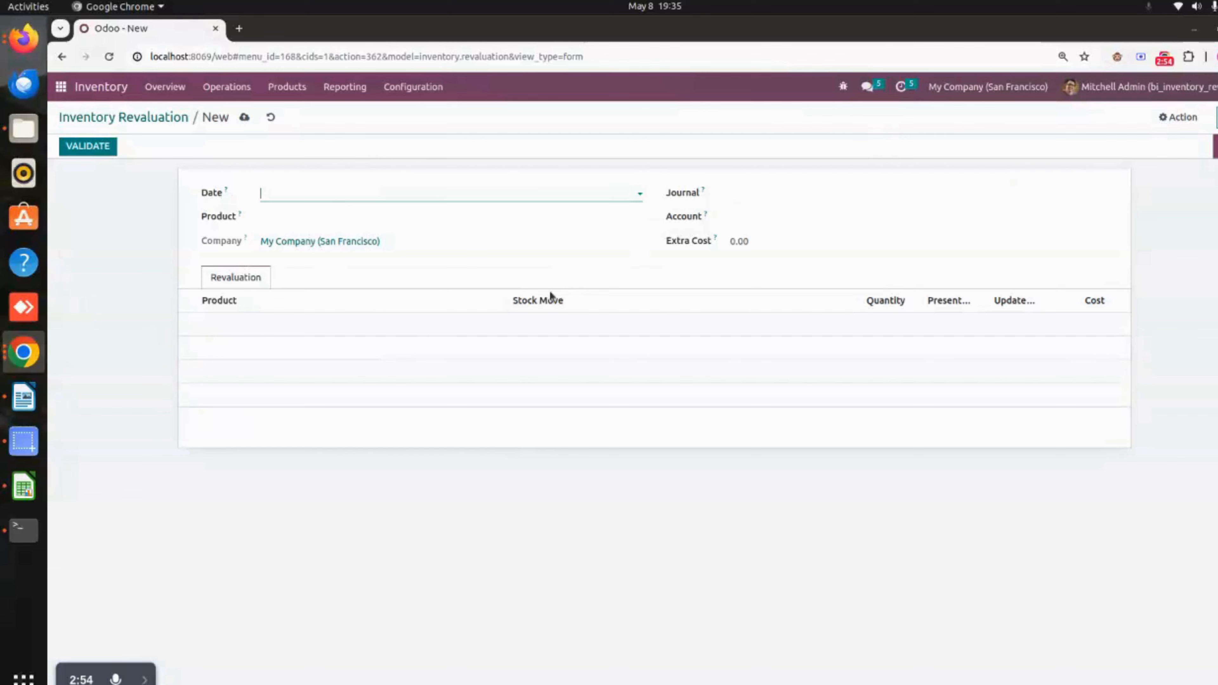
{"action": "left_click", "coordinate": [309, 192]}
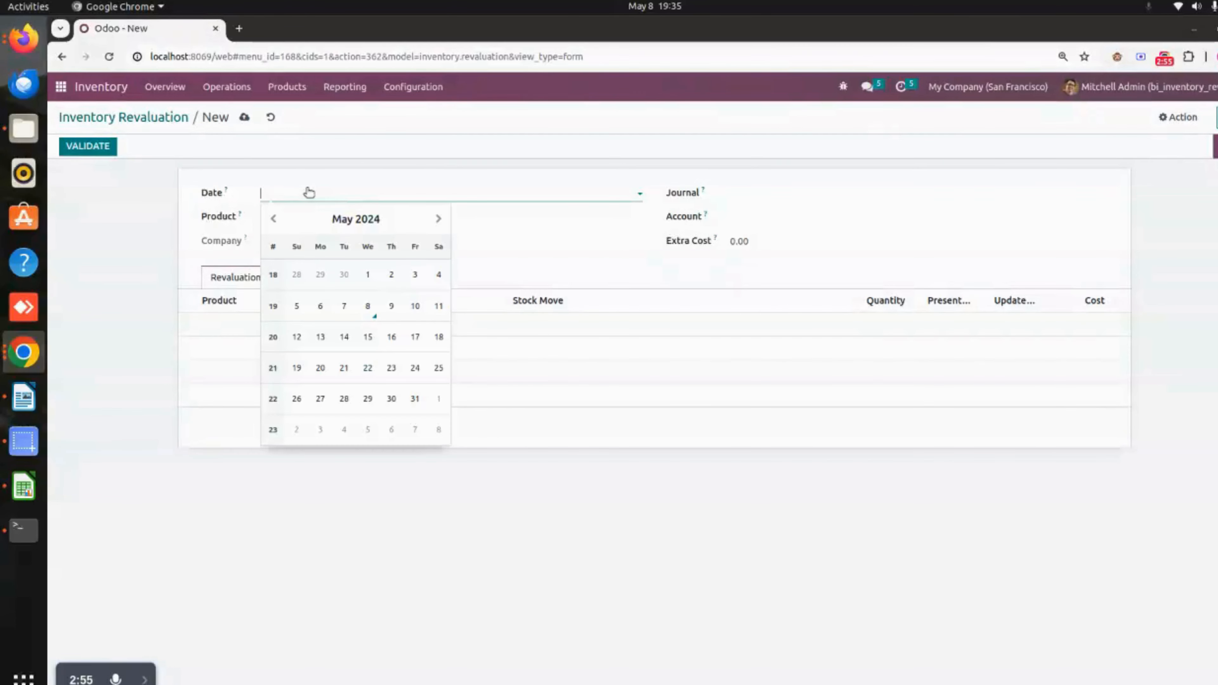
{"action": "left_click", "coordinate": [411, 274]}
{"action": "left_click", "coordinate": [288, 217]}
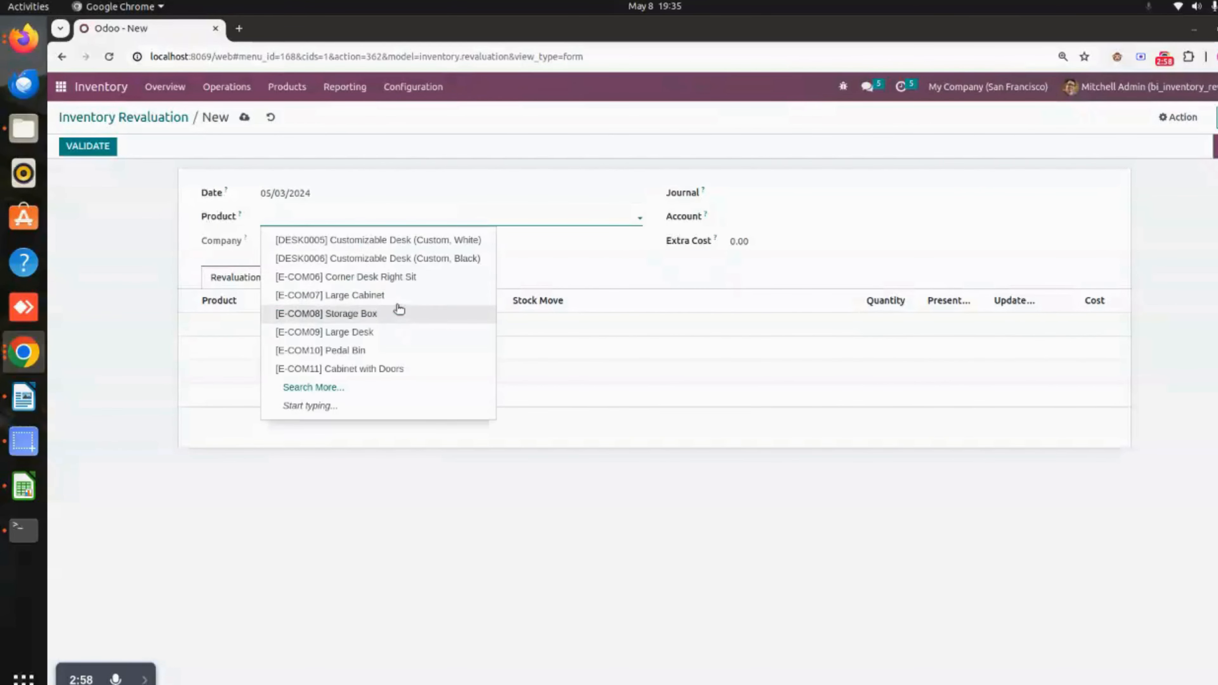
{"action": "left_click", "coordinate": [400, 296]}
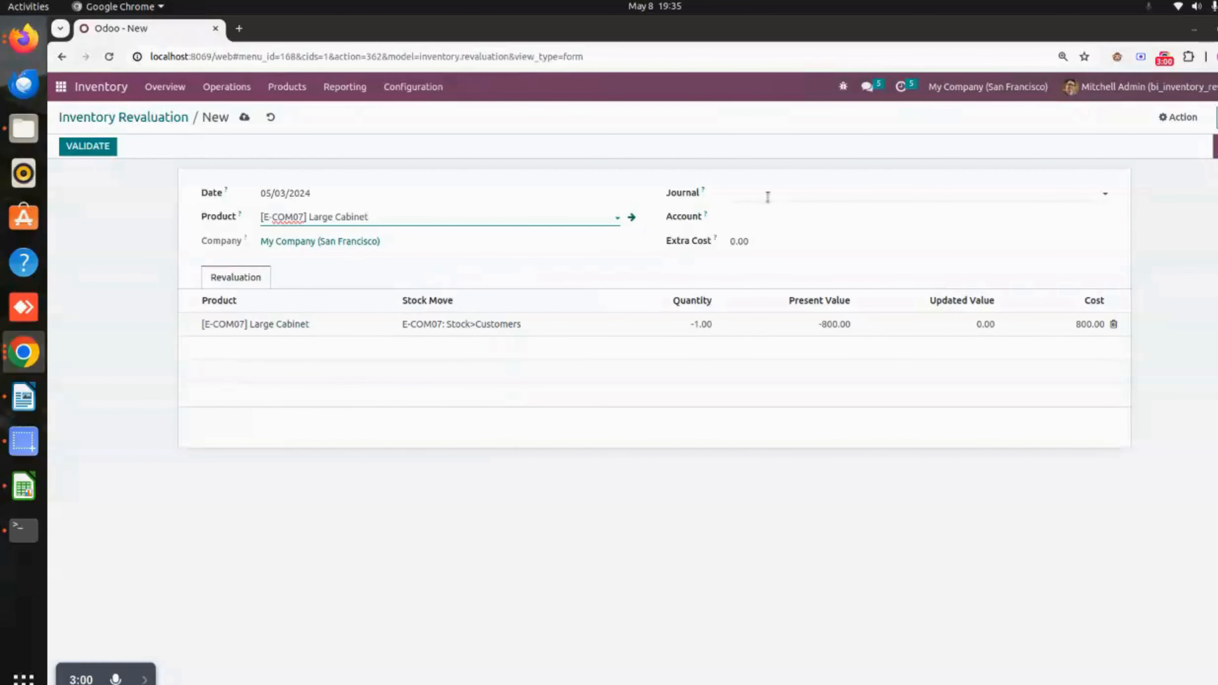
- Set the revaluation's journal to Bank, account to 100310 Inventories and extra cost to 9,000.00, and save the record
{"action": "left_click", "coordinate": [776, 194]}
{"action": "left_click", "coordinate": [776, 307]}
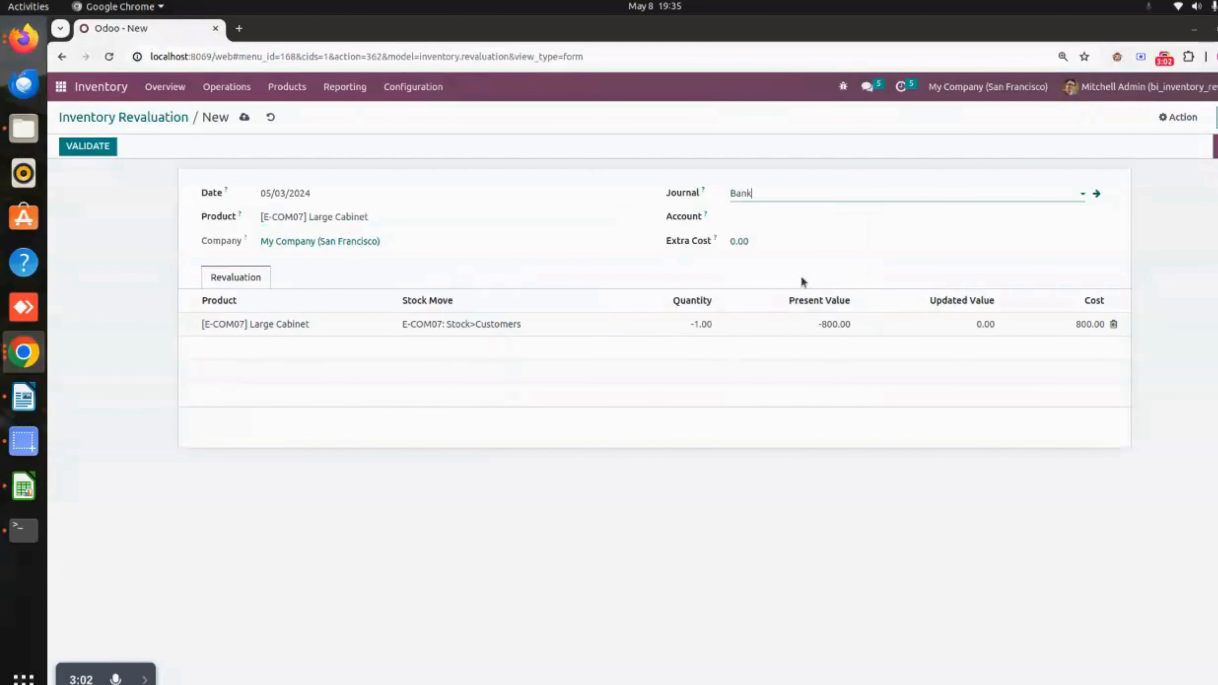
{"action": "left_click", "coordinate": [761, 216]}
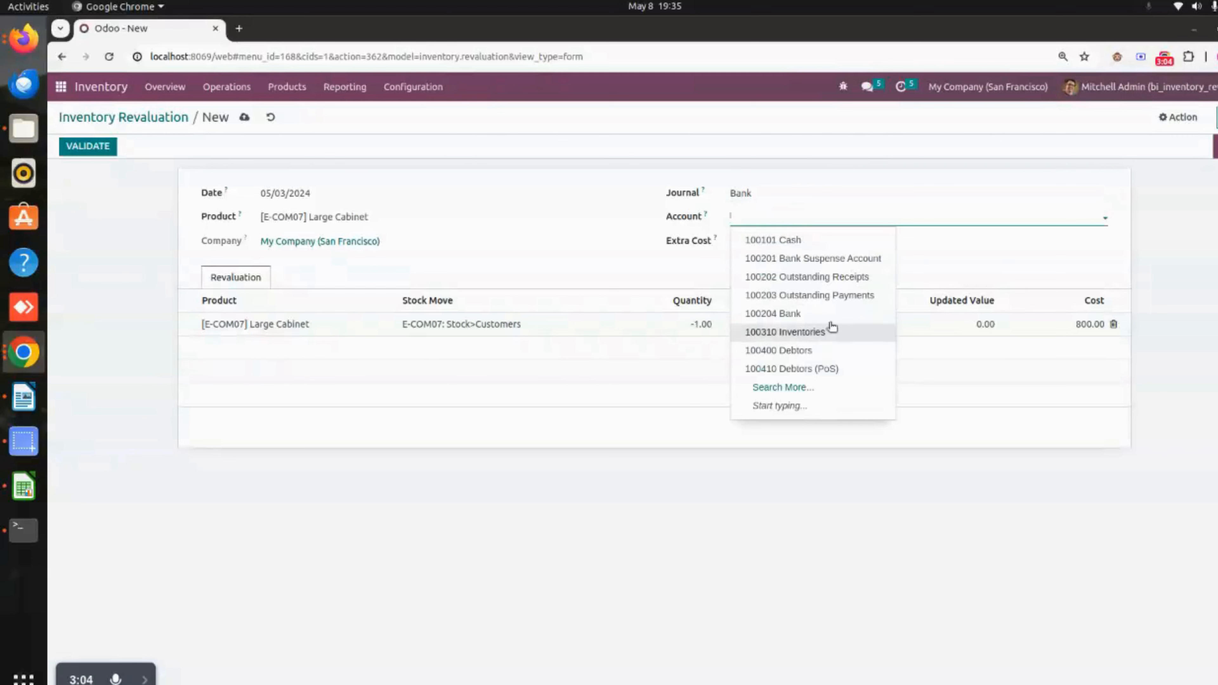
{"action": "left_click", "coordinate": [830, 335]}
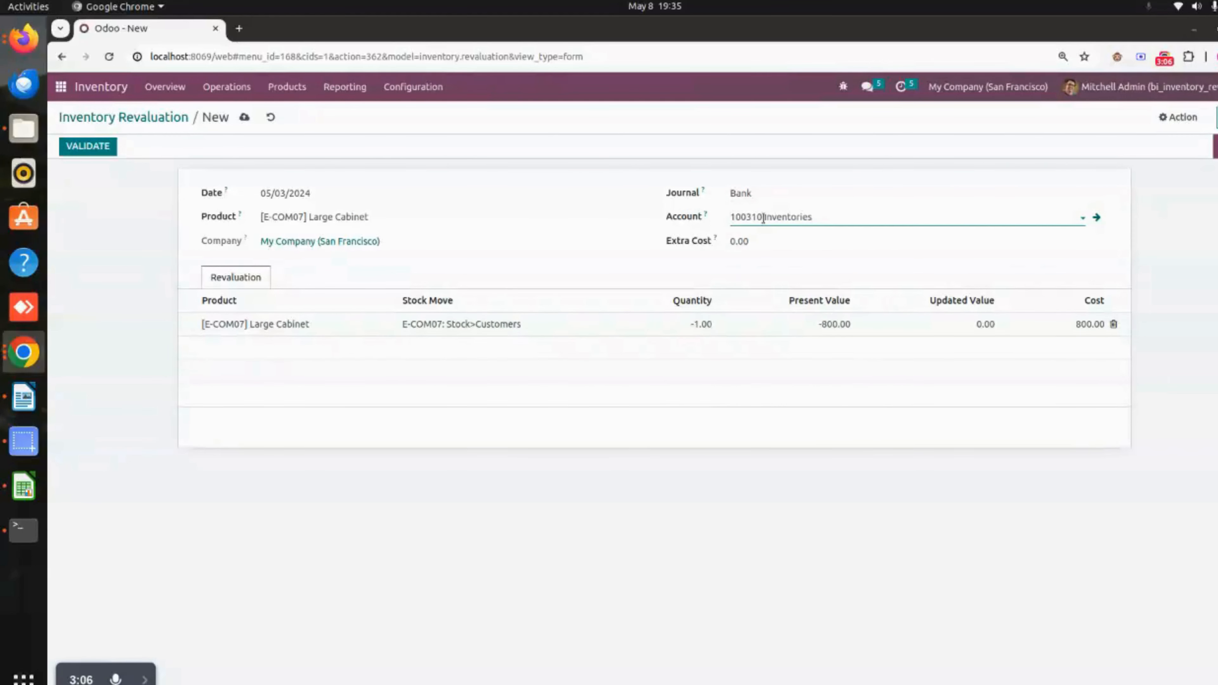
{"action": "left_click", "coordinate": [775, 239]}
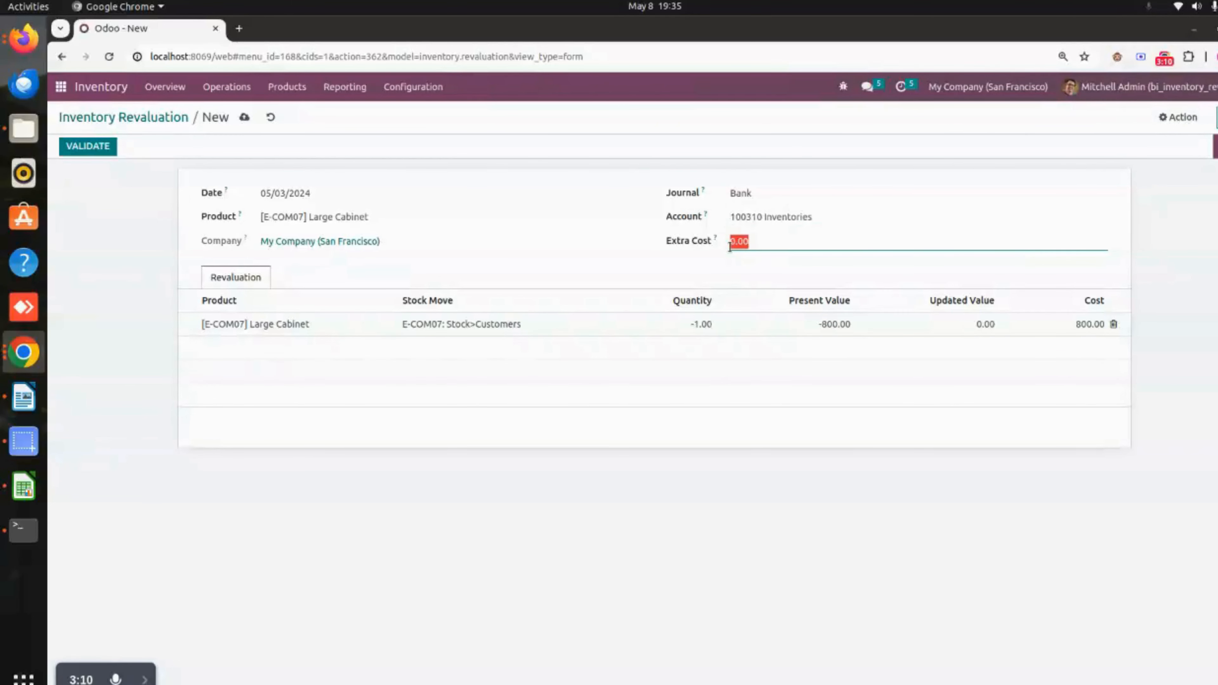
{"action": "type", "text": "5"}
{"action": "left_click", "coordinate": [697, 270]}
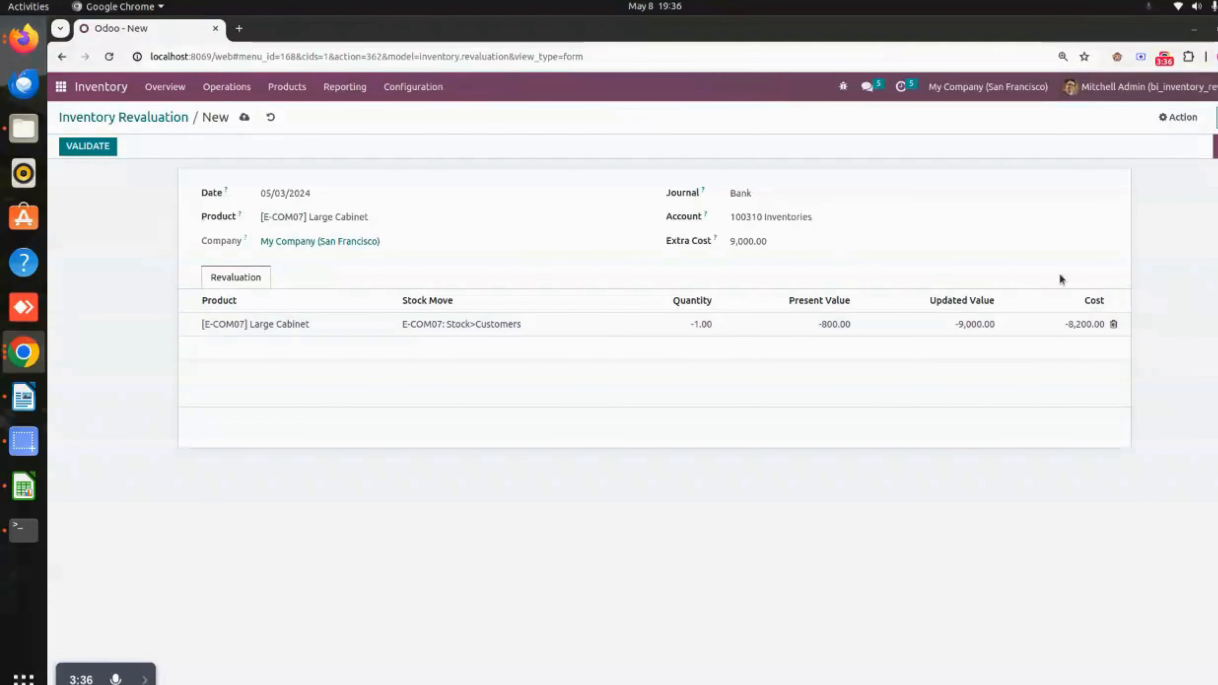
{"action": "left_click", "coordinate": [244, 123]}
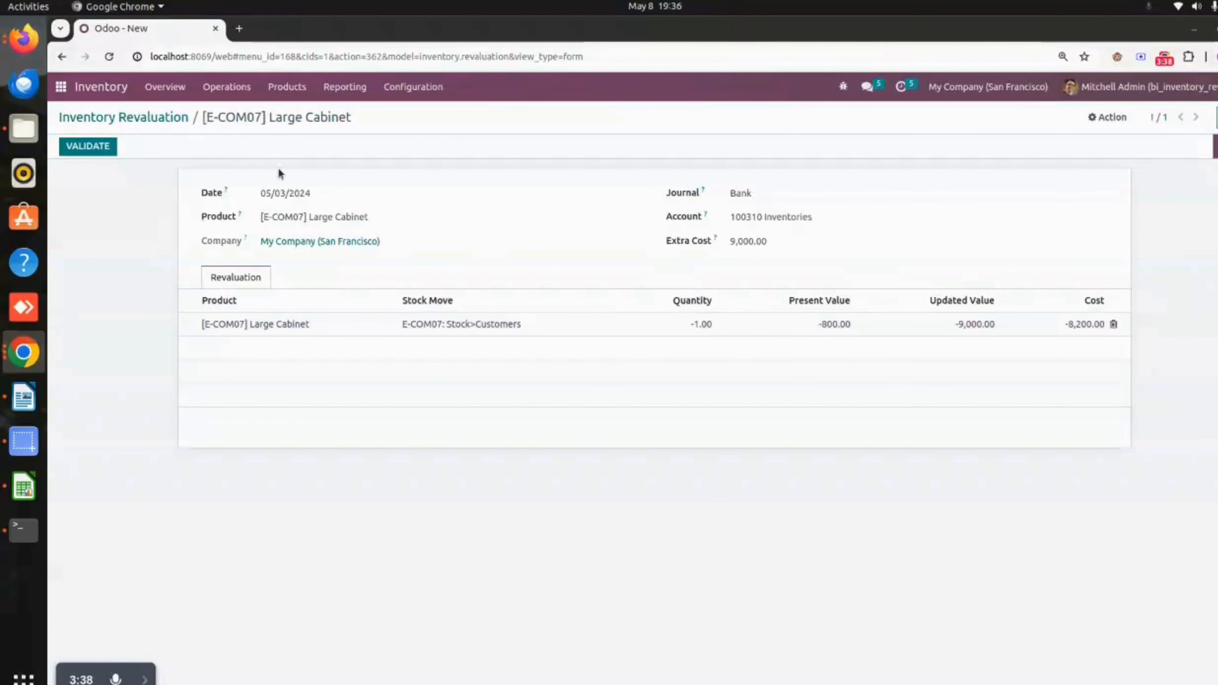
- Validate the Large Cabinet revaluation and review its entry in the inventory Valuation report
{"action": "left_click", "coordinate": [99, 146]}
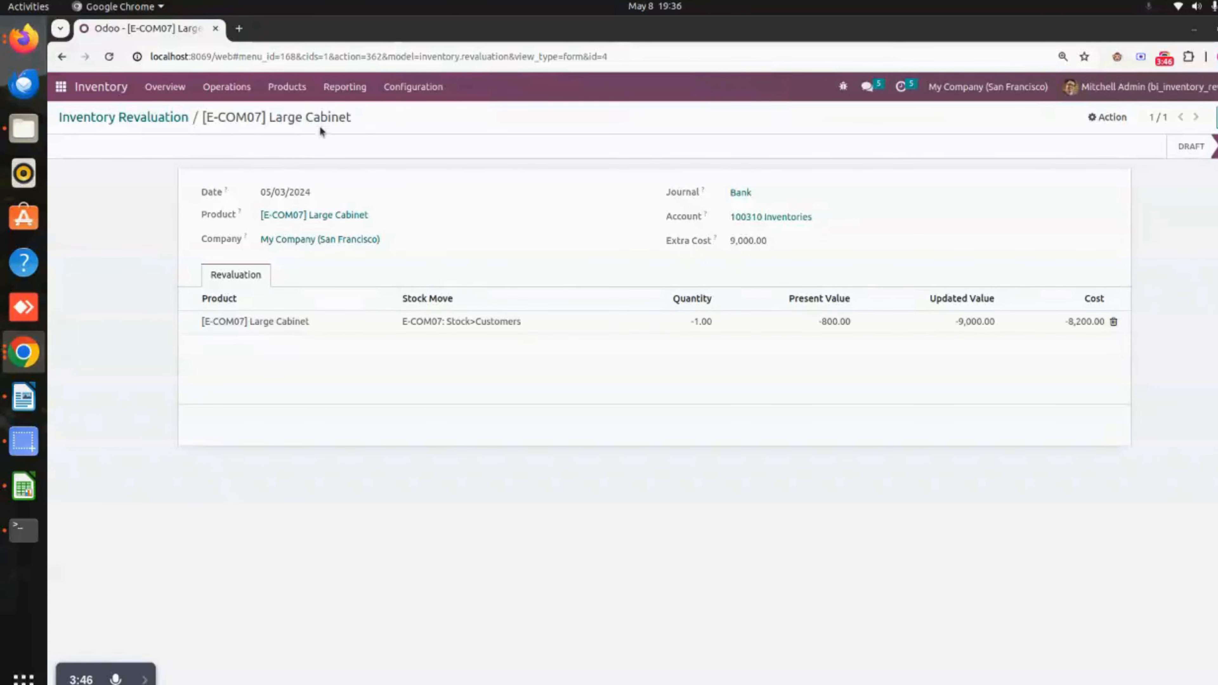
{"action": "left_click", "coordinate": [357, 90]}
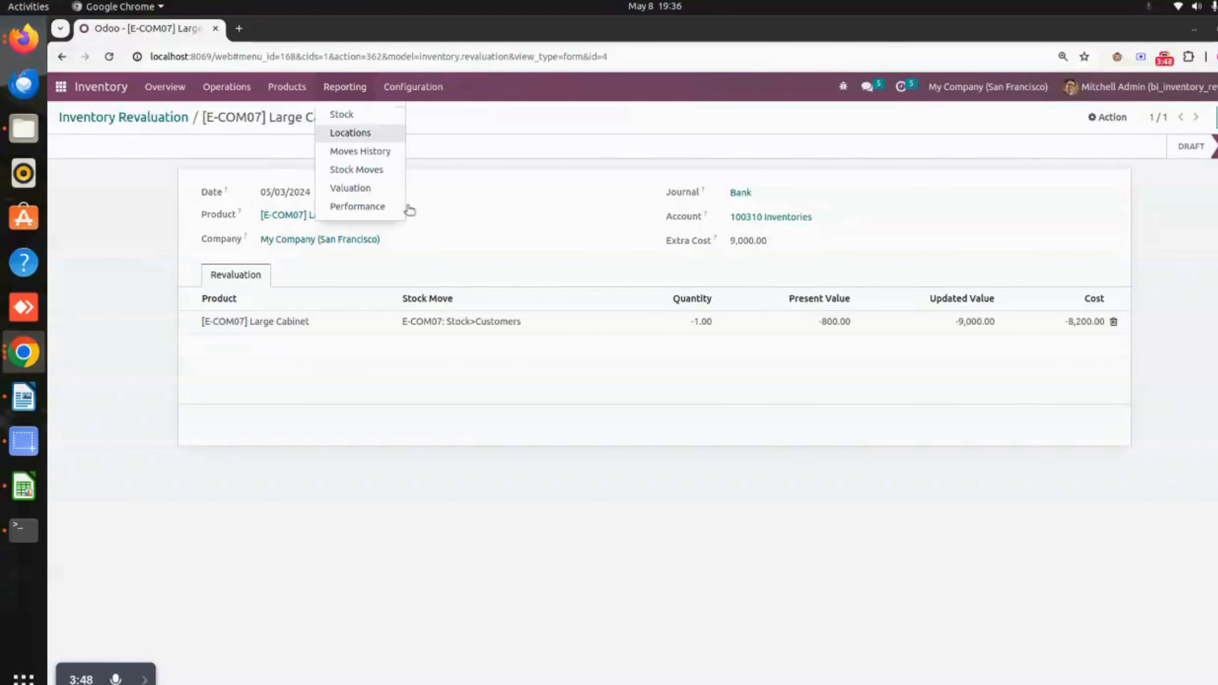
{"action": "left_click", "coordinate": [383, 192]}
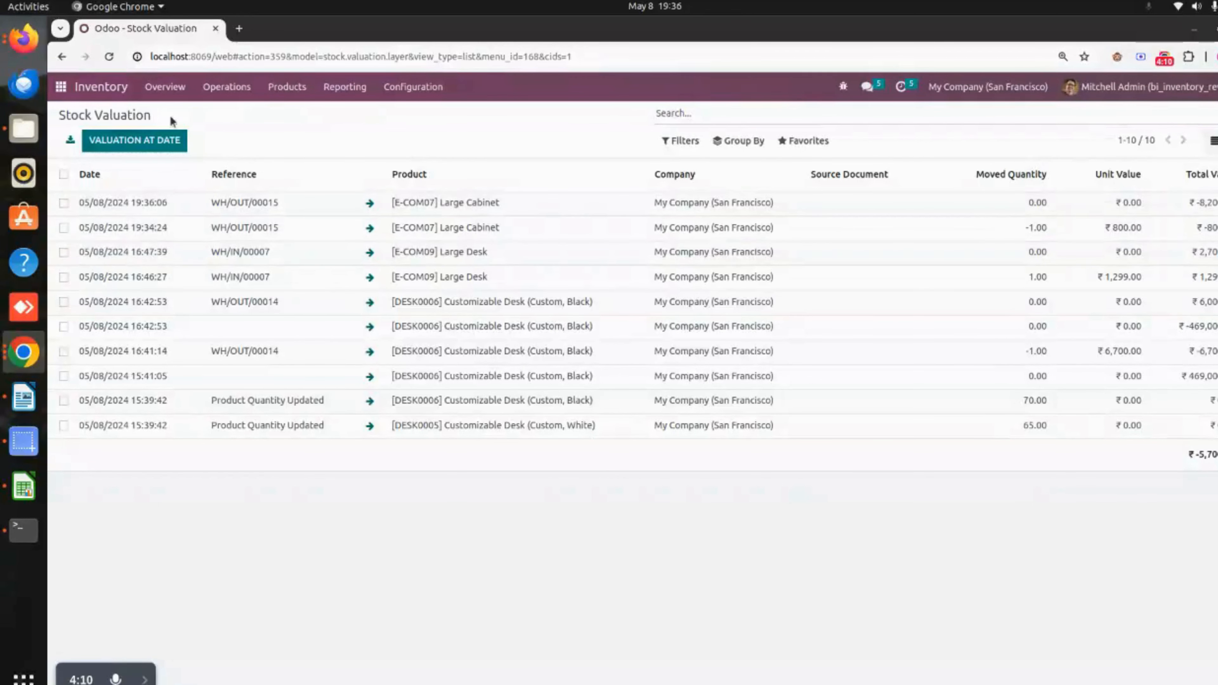
- Create a new transfer for the contact Deco Addict with the operation type YourCompany: Receipts
{"action": "left_click", "coordinate": [226, 87]}
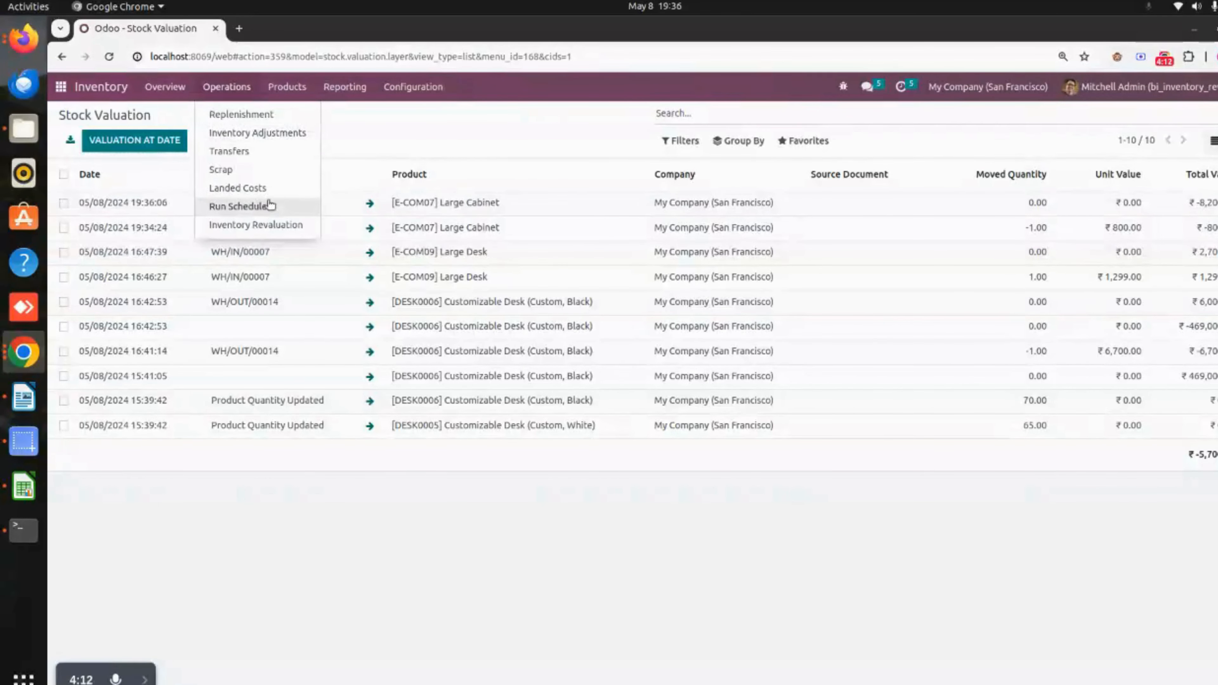
{"action": "left_click", "coordinate": [274, 151]}
{"action": "key", "text": "alt+c"}
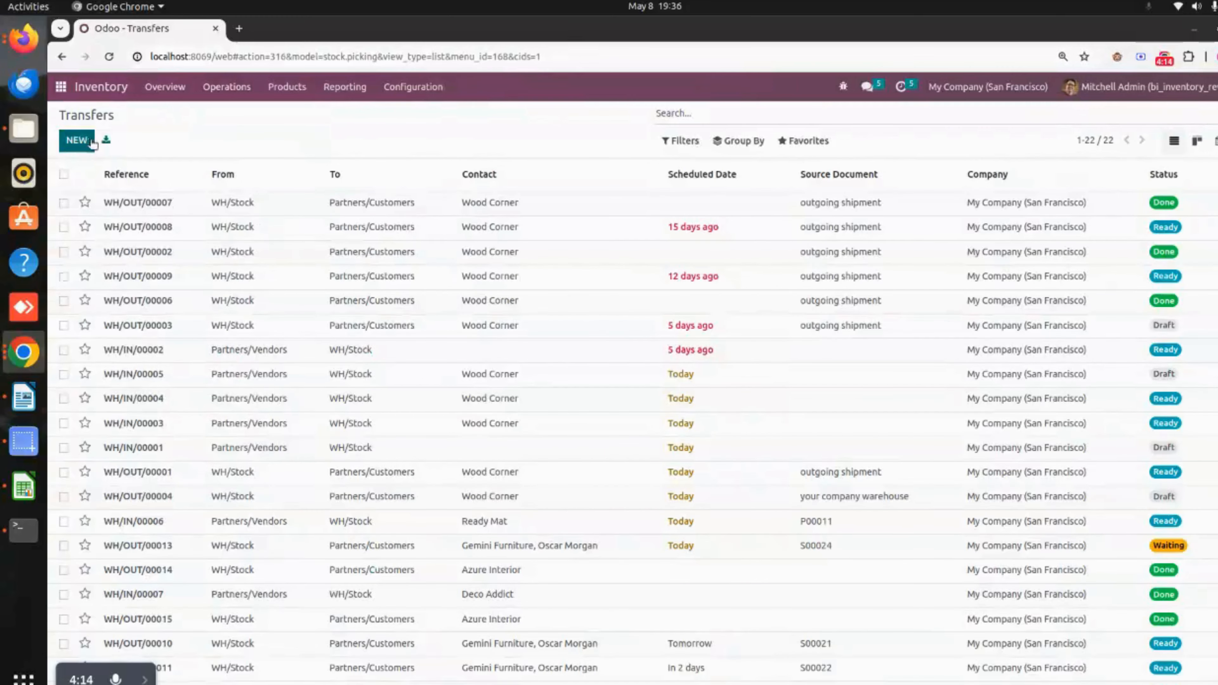
{"action": "left_click", "coordinate": [217, 265]}
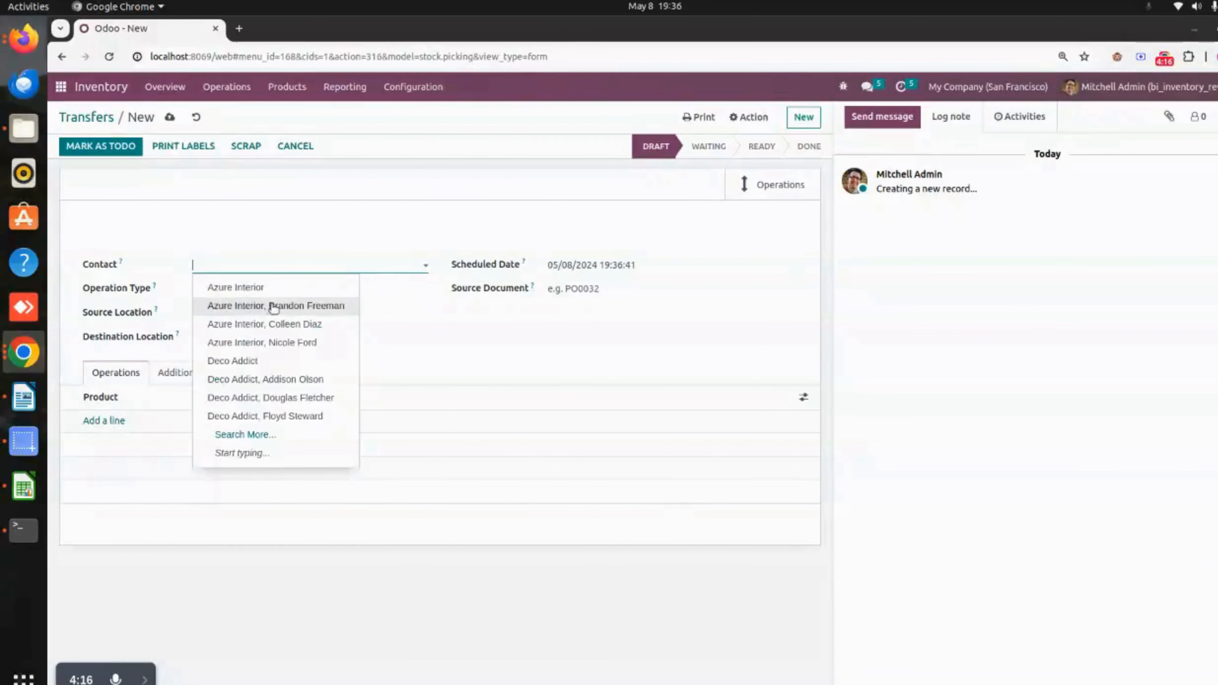
{"action": "left_click", "coordinate": [273, 368]}
{"action": "left_click", "coordinate": [239, 289]}
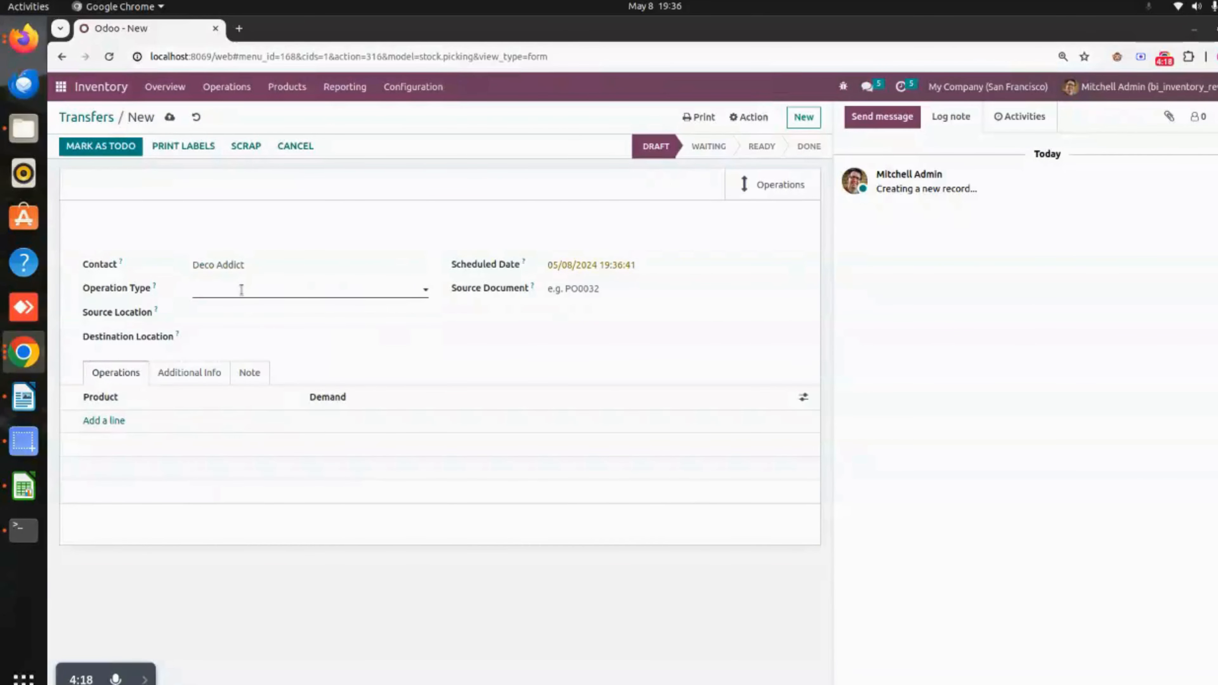
{"action": "left_click", "coordinate": [326, 314]}
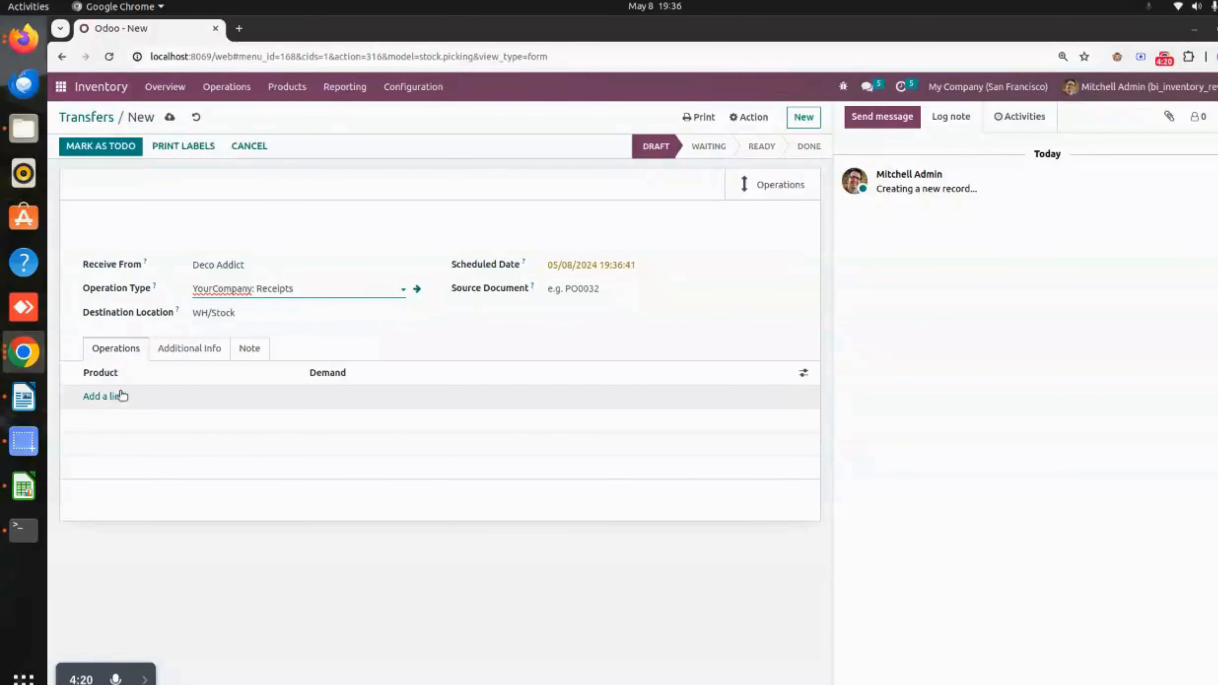
- Add a product line for [E-COM08] Storage Box to the receipt and save it
{"action": "left_click", "coordinate": [105, 396]}
{"action": "left_click", "coordinate": [215, 499]}
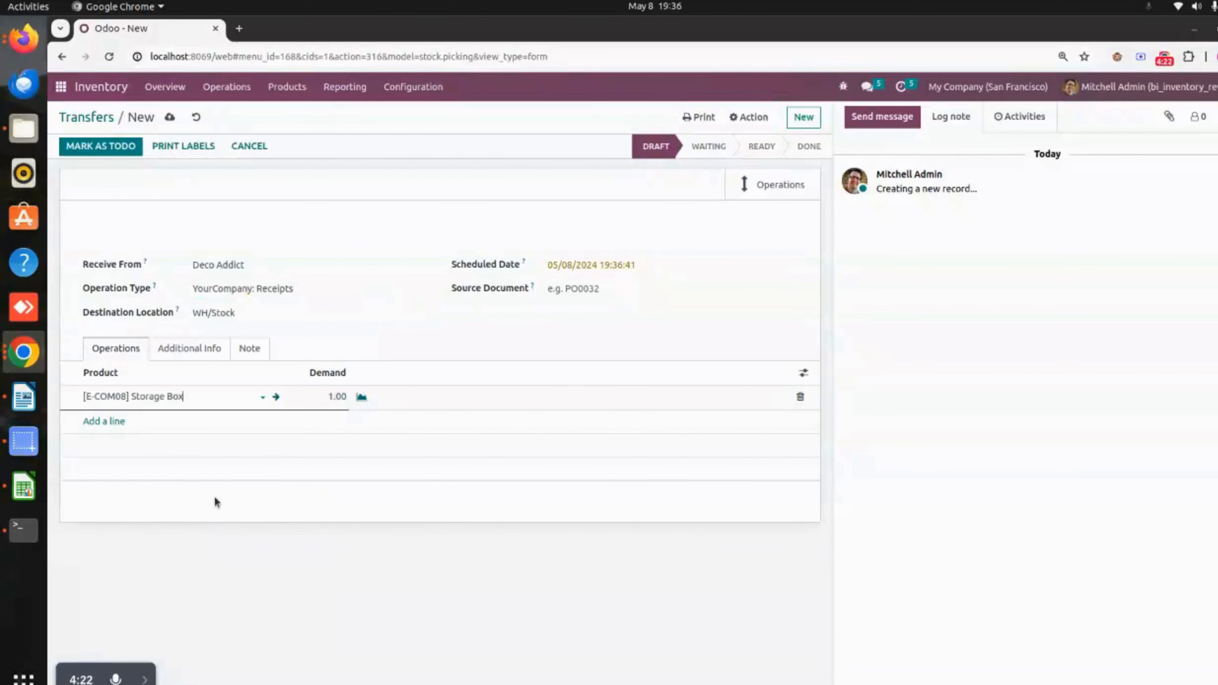
{"action": "left_click", "coordinate": [170, 117]}
- Mark the Storage Box receipt as to do and validate it as an immediate transfer
{"action": "left_click", "coordinate": [99, 147]}
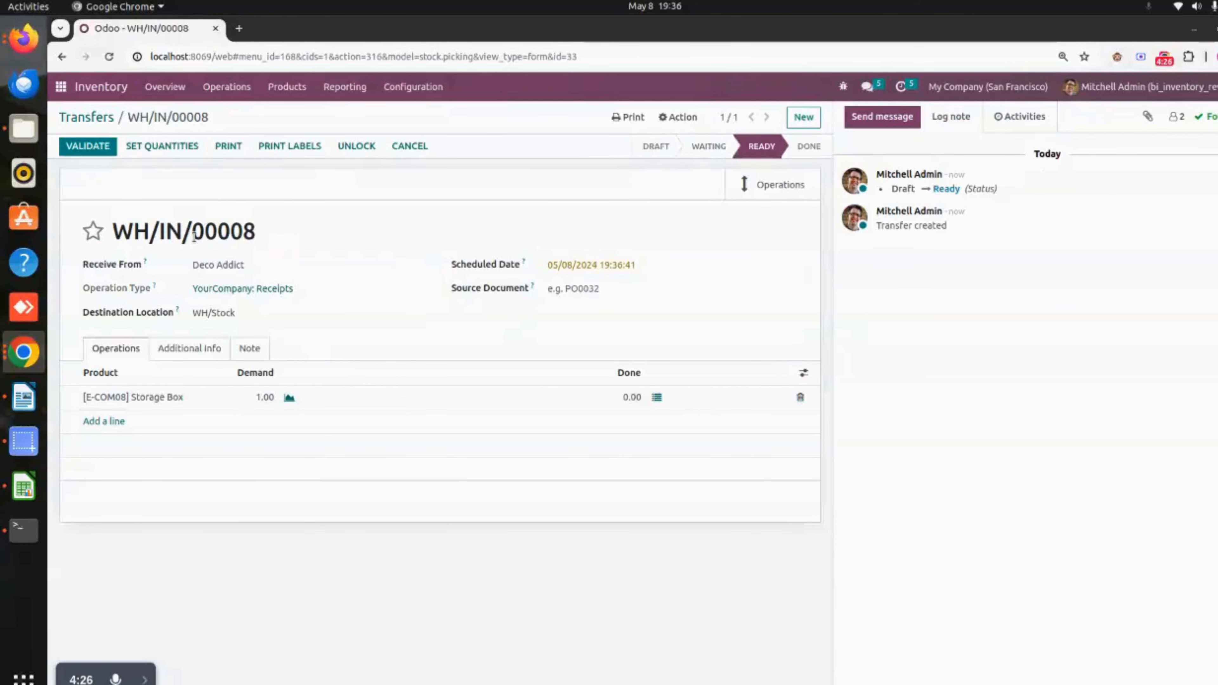
{"action": "left_click", "coordinate": [99, 148]}
{"action": "left_click", "coordinate": [333, 211]}
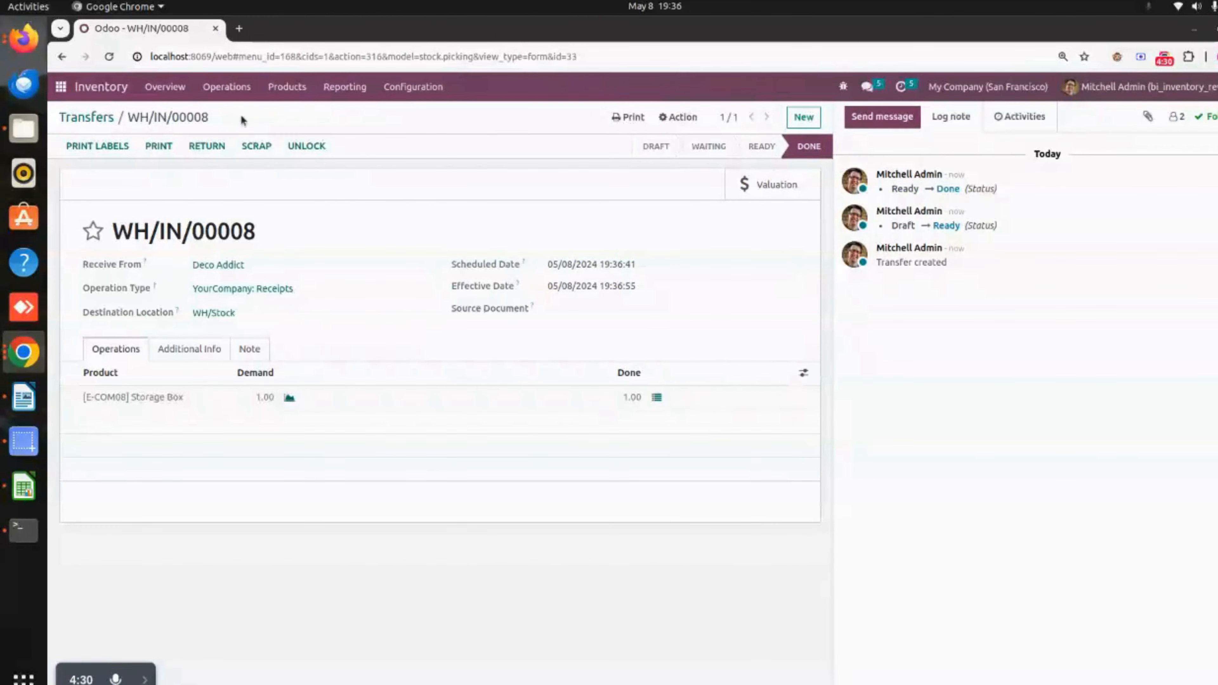
- Compare the receipt's entry in the inventory Valuation report with the cost on the Storage Box product record
{"action": "left_click", "coordinate": [357, 91]}
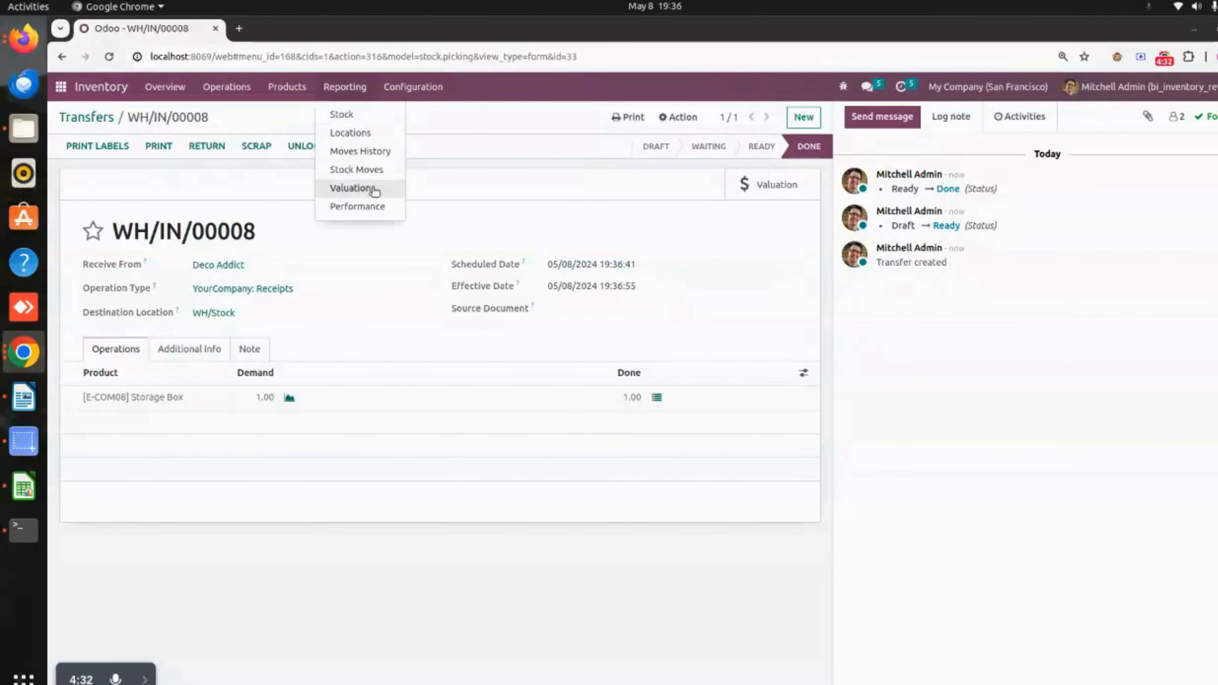
{"action": "left_click", "coordinate": [373, 188]}
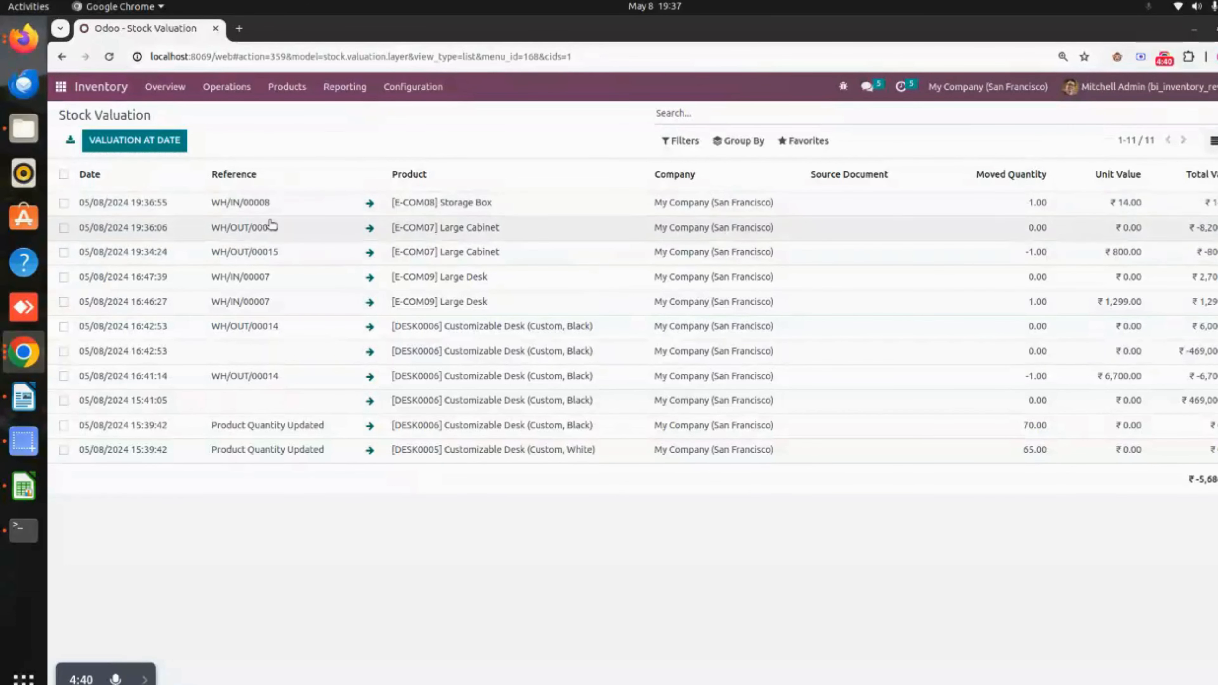
{"action": "left_click", "coordinate": [287, 87]}
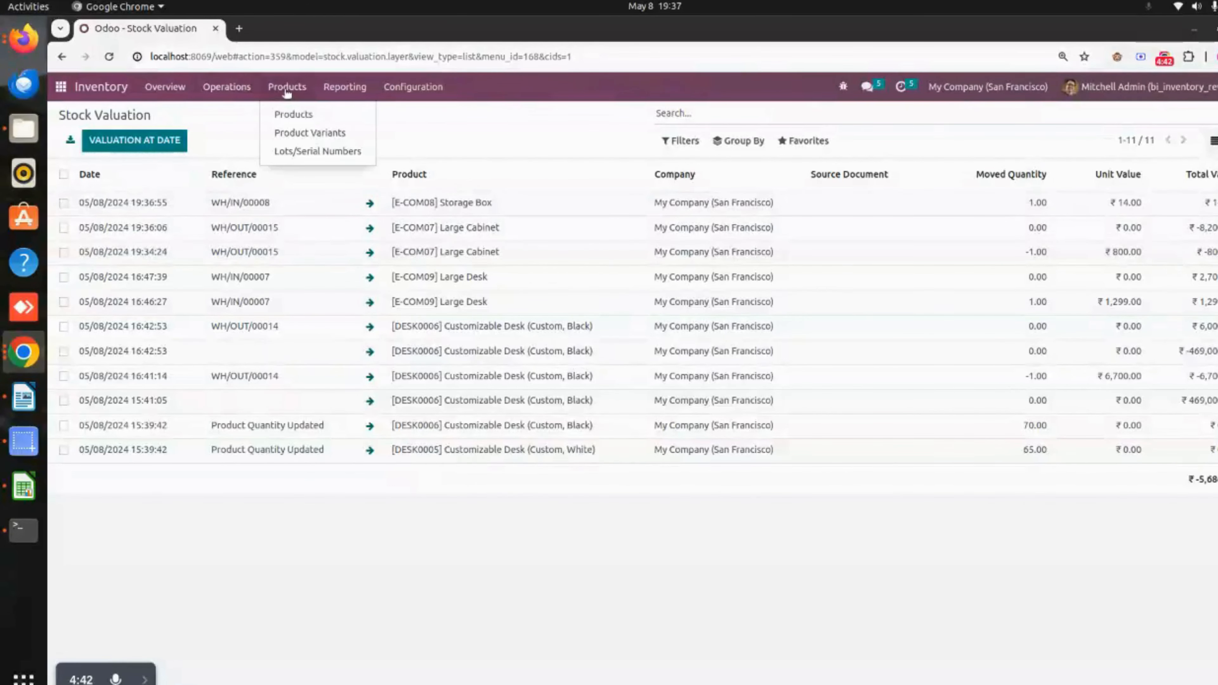
{"action": "left_click", "coordinate": [290, 114]}
{"action": "left_click", "coordinate": [865, 498]}
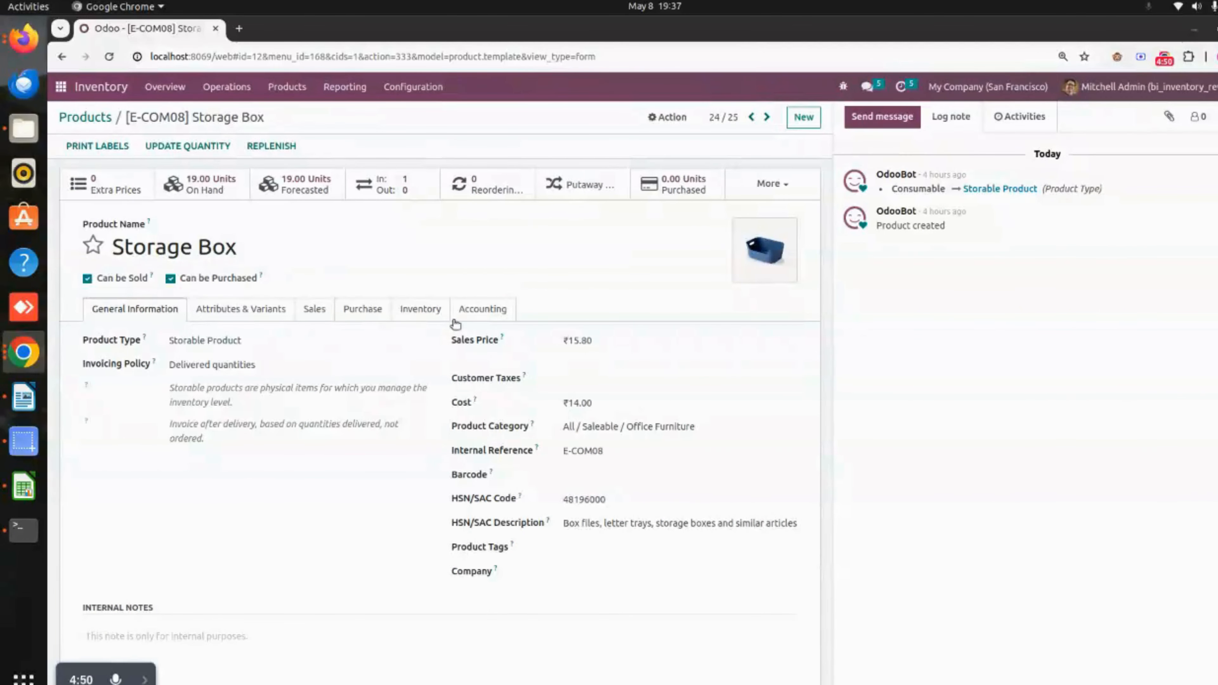
{"action": "left_click", "coordinate": [345, 87]}
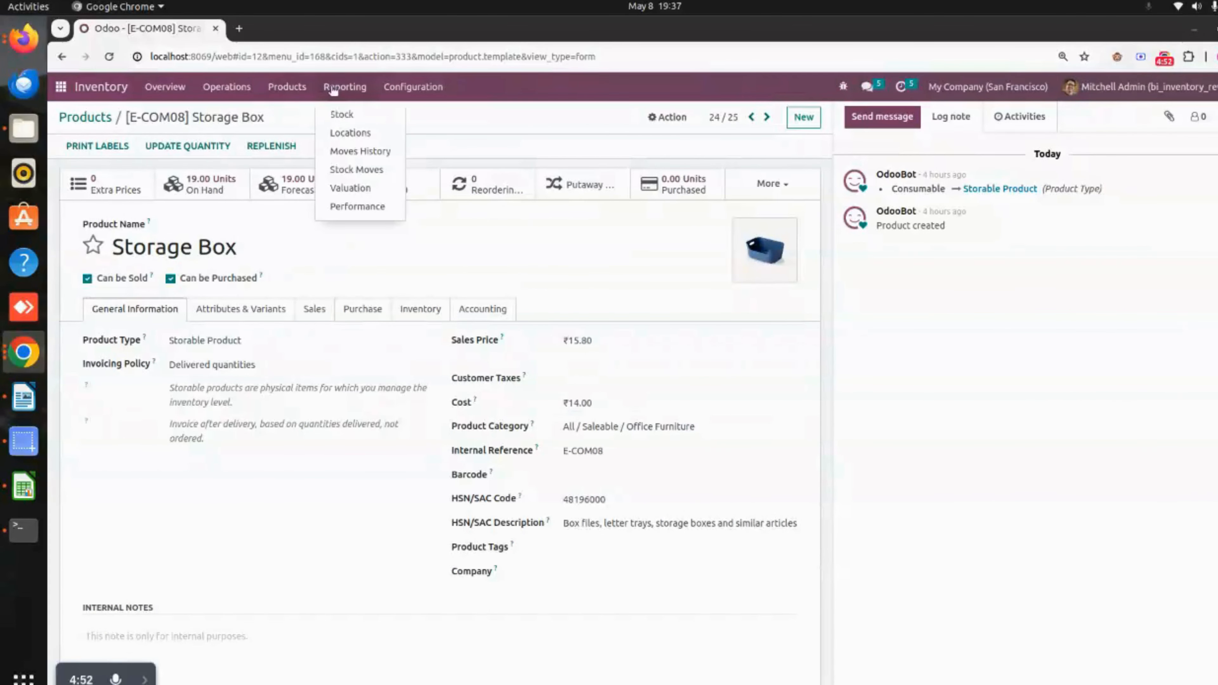
{"action": "left_click", "coordinate": [354, 188]}
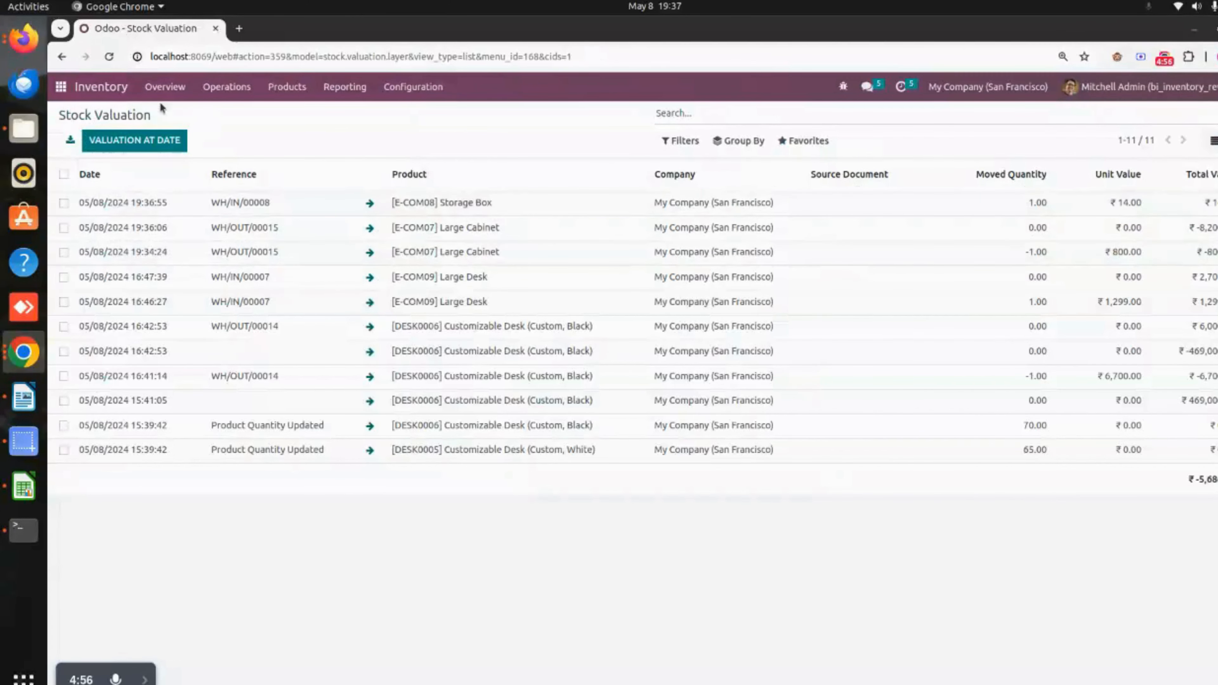
- Create a new inventory revaluation dated 05/08/2024 for the product [E-COM08] Storage Box
{"action": "left_click", "coordinate": [246, 91]}
{"action": "left_click", "coordinate": [268, 226]}
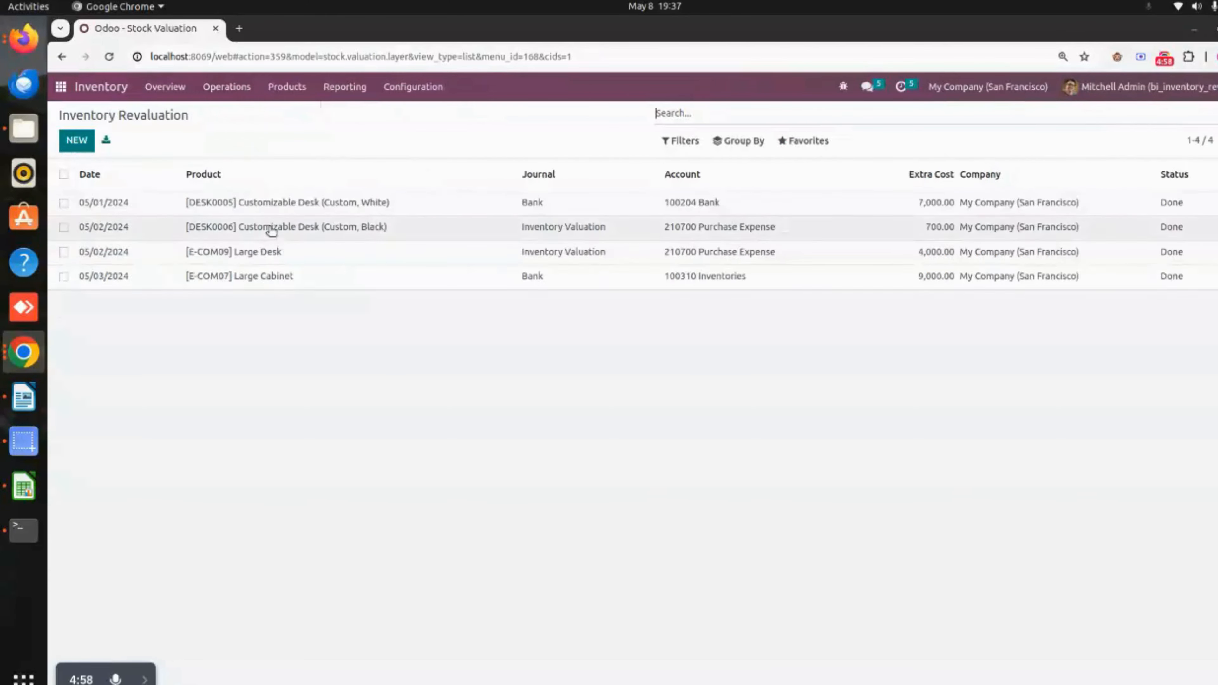
{"action": "left_click", "coordinate": [77, 140]}
{"action": "left_click", "coordinate": [292, 194]}
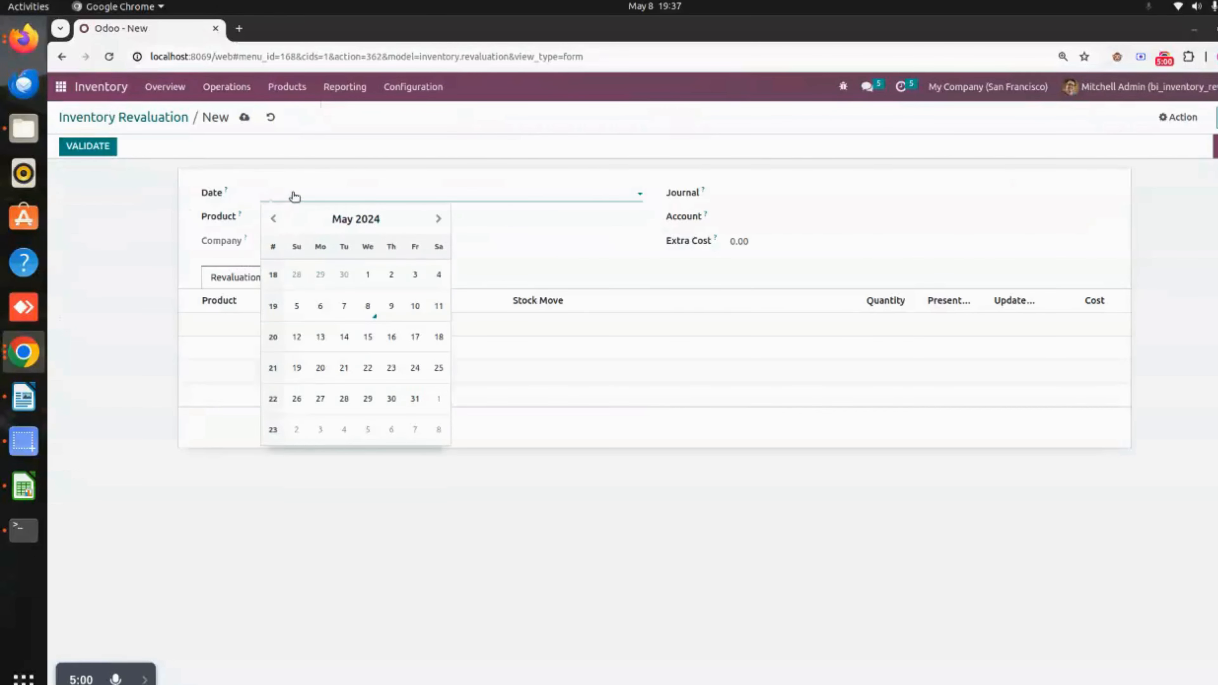
{"action": "left_click", "coordinate": [368, 307]}
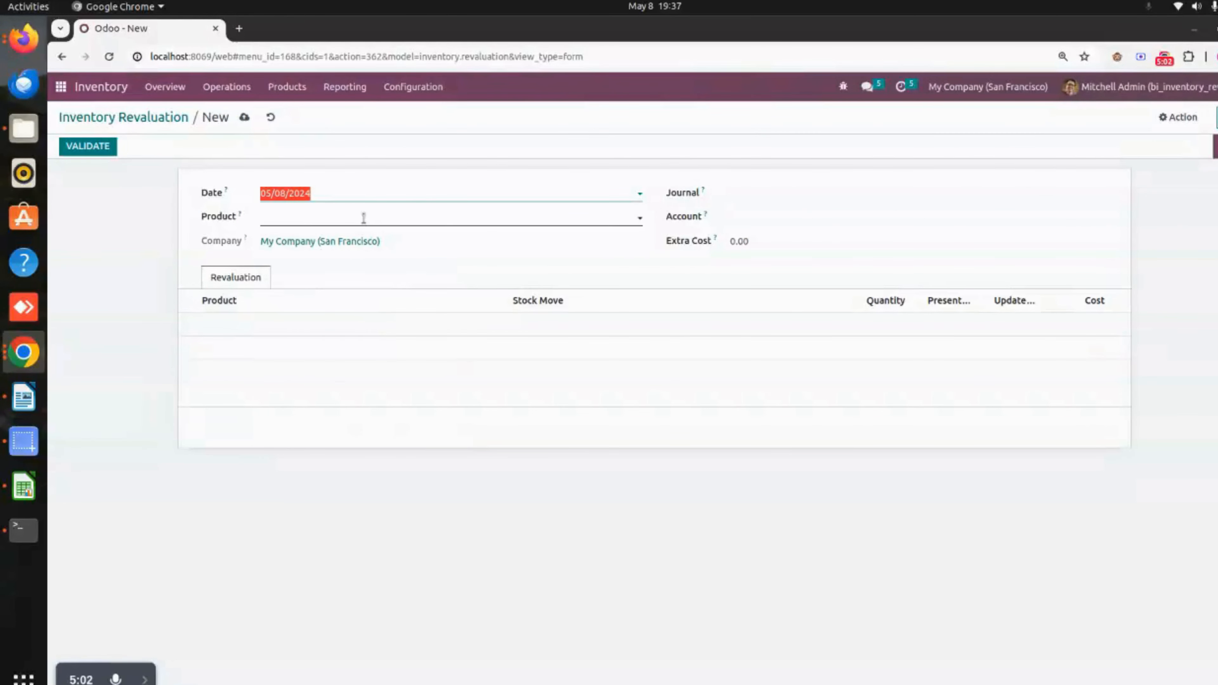
{"action": "left_click", "coordinate": [385, 215]}
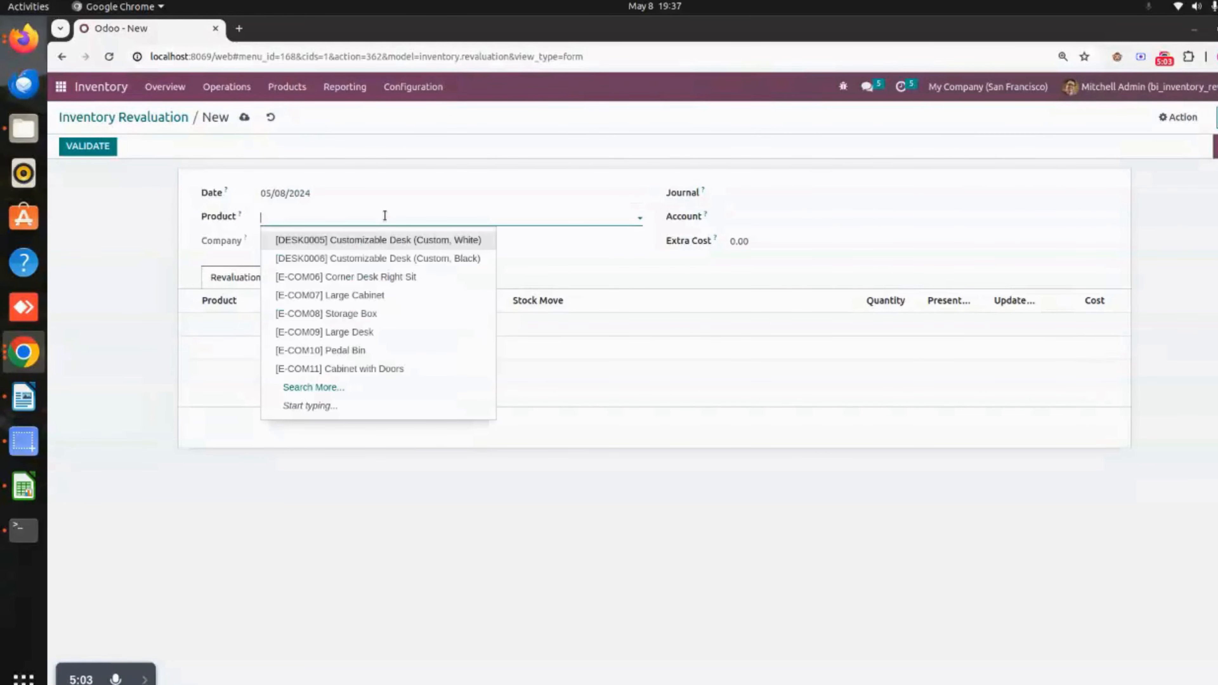
{"action": "left_click", "coordinate": [386, 314]}
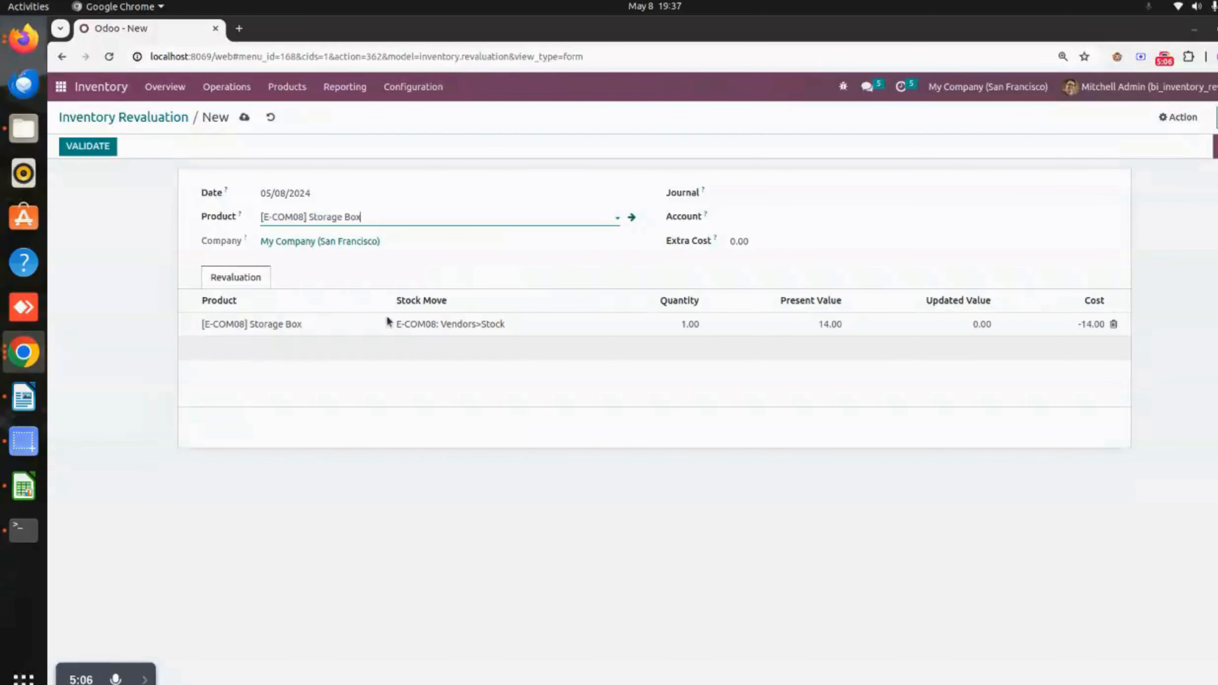
- Set the revaluation's journal to Bank, account to 100204 Bank and extra cost to 500, then save and validate it
{"action": "left_click", "coordinate": [783, 191]}
{"action": "left_click", "coordinate": [791, 306]}
{"action": "left_click", "coordinate": [778, 216]}
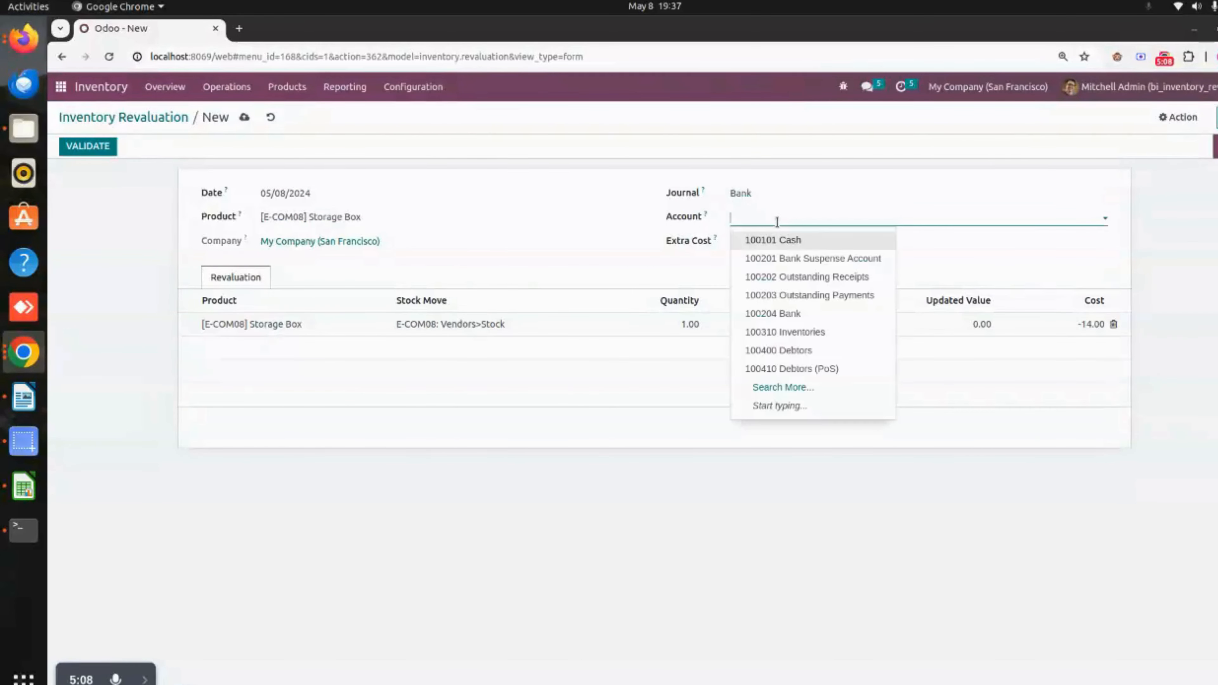
{"action": "left_click", "coordinate": [810, 316]}
{"action": "left_click", "coordinate": [770, 242]}
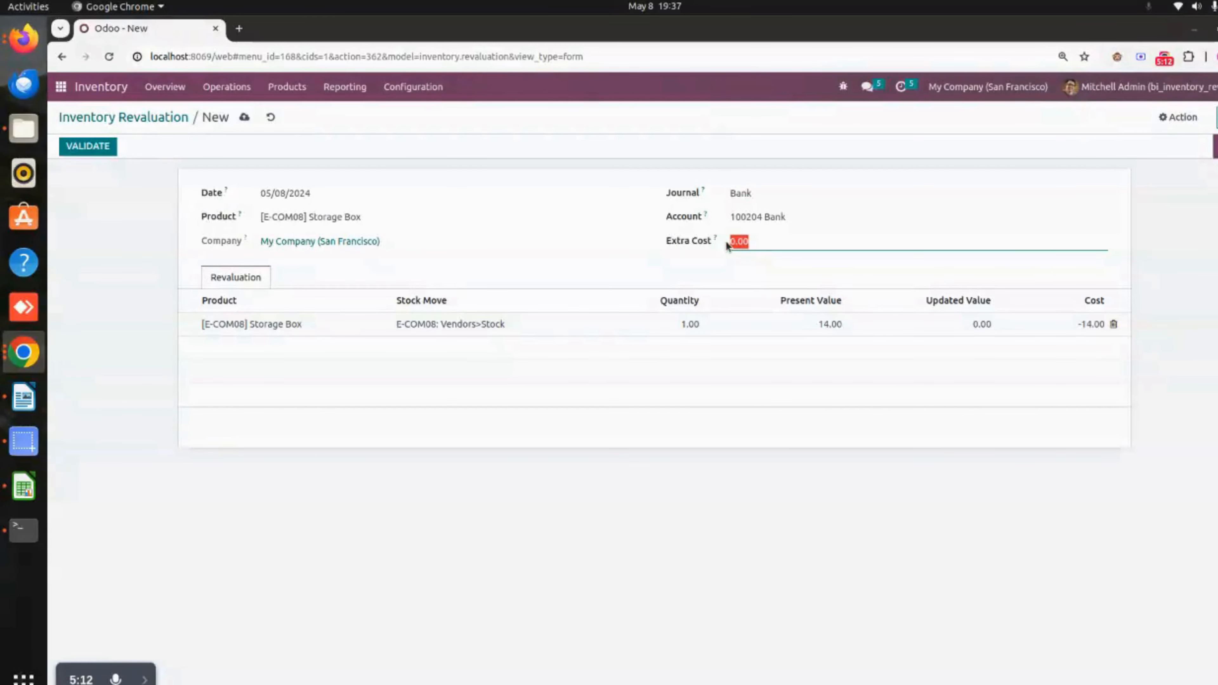
{"action": "left_click", "coordinate": [673, 255]}
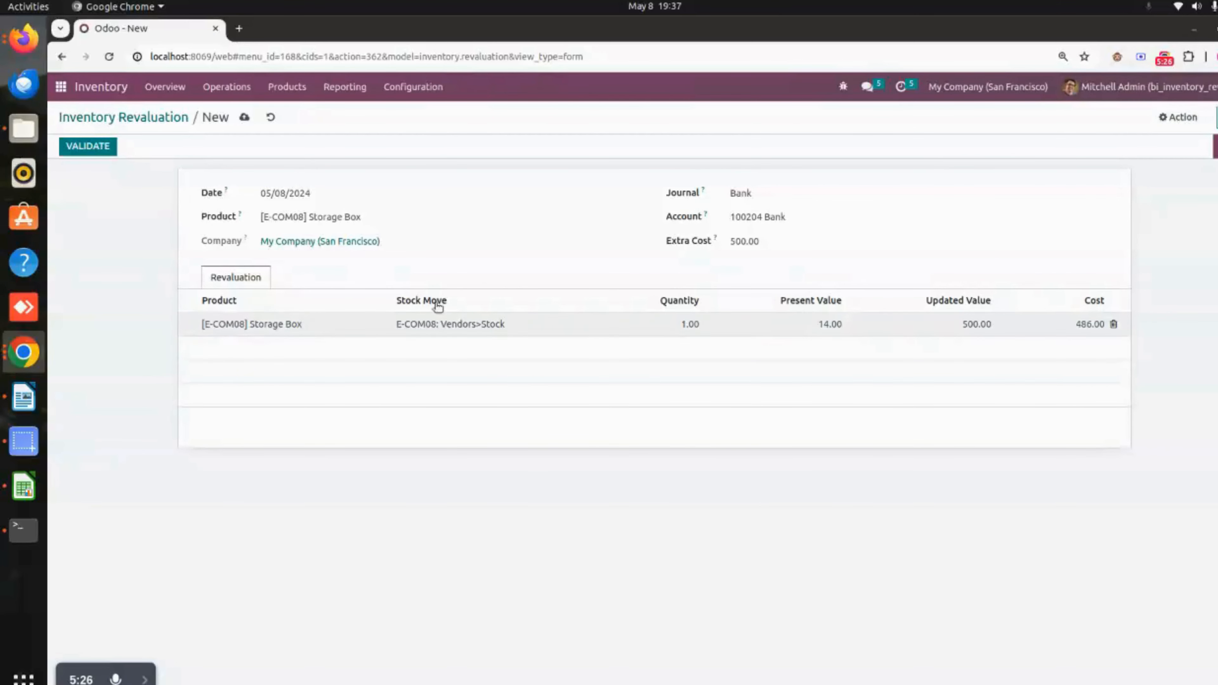
{"action": "left_click", "coordinate": [245, 118]}
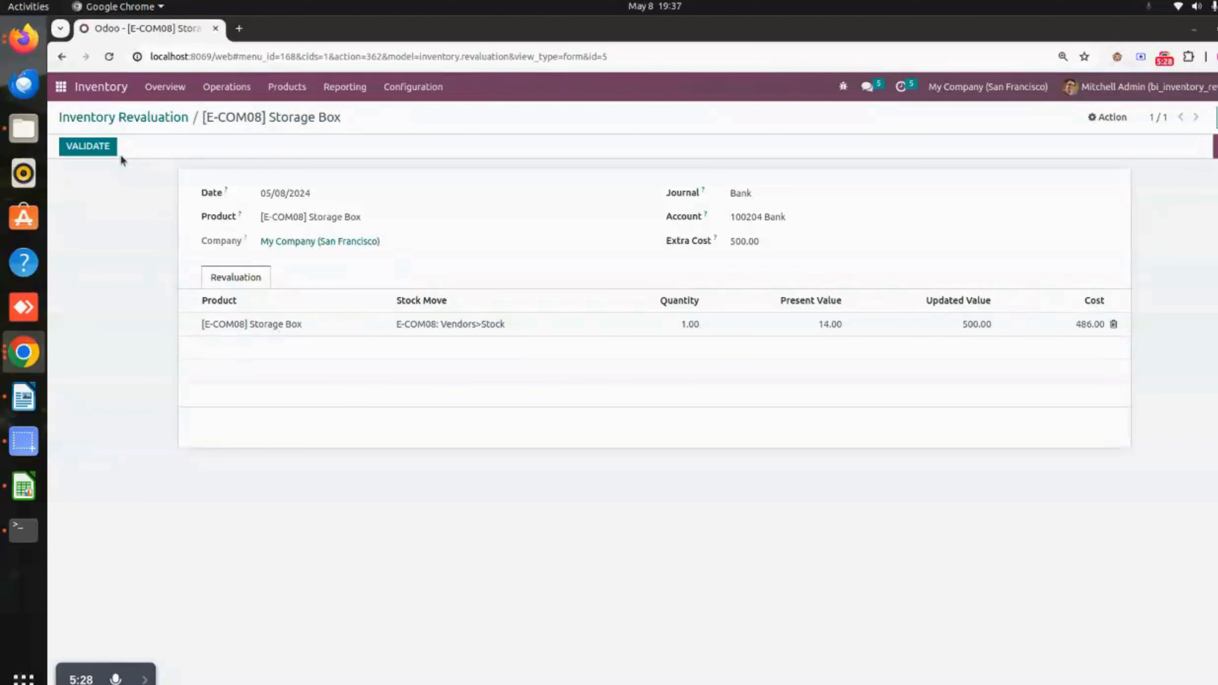
{"action": "left_click", "coordinate": [102, 149]}
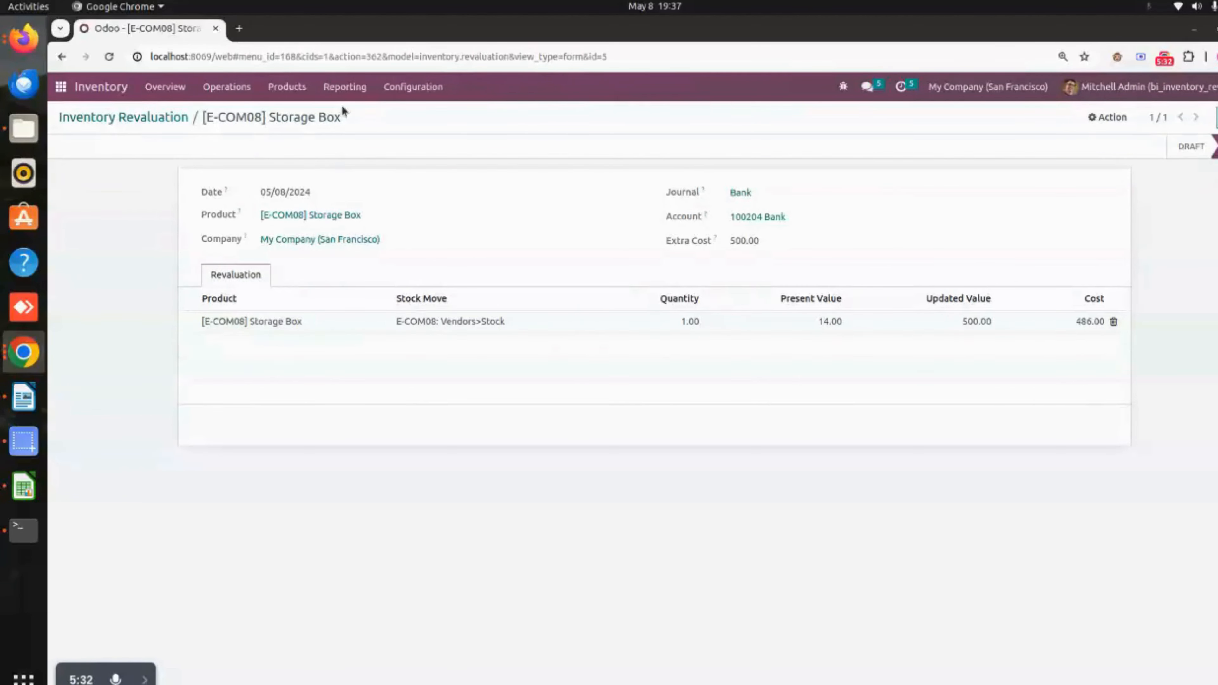
- Review the Storage Box revaluation entry in the inventory Valuation report and return to the home screen
{"action": "left_click", "coordinate": [345, 87]}
{"action": "left_click", "coordinate": [350, 188]}
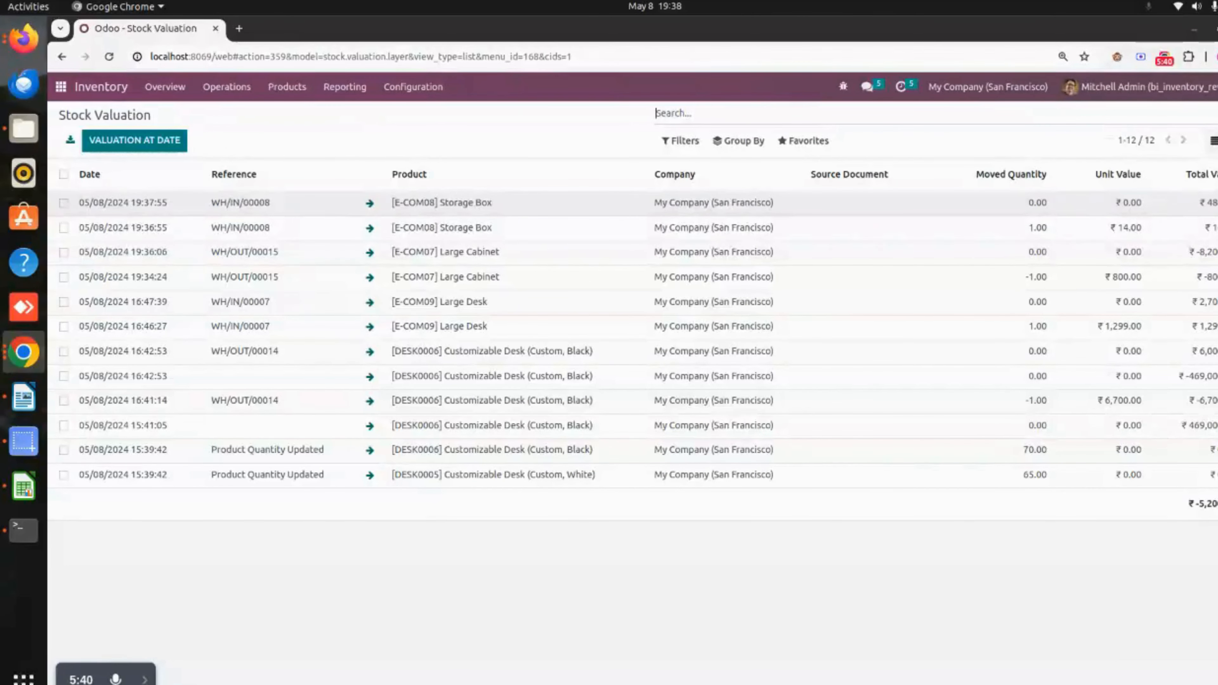
{"action": "left_click", "coordinate": [70, 91]}
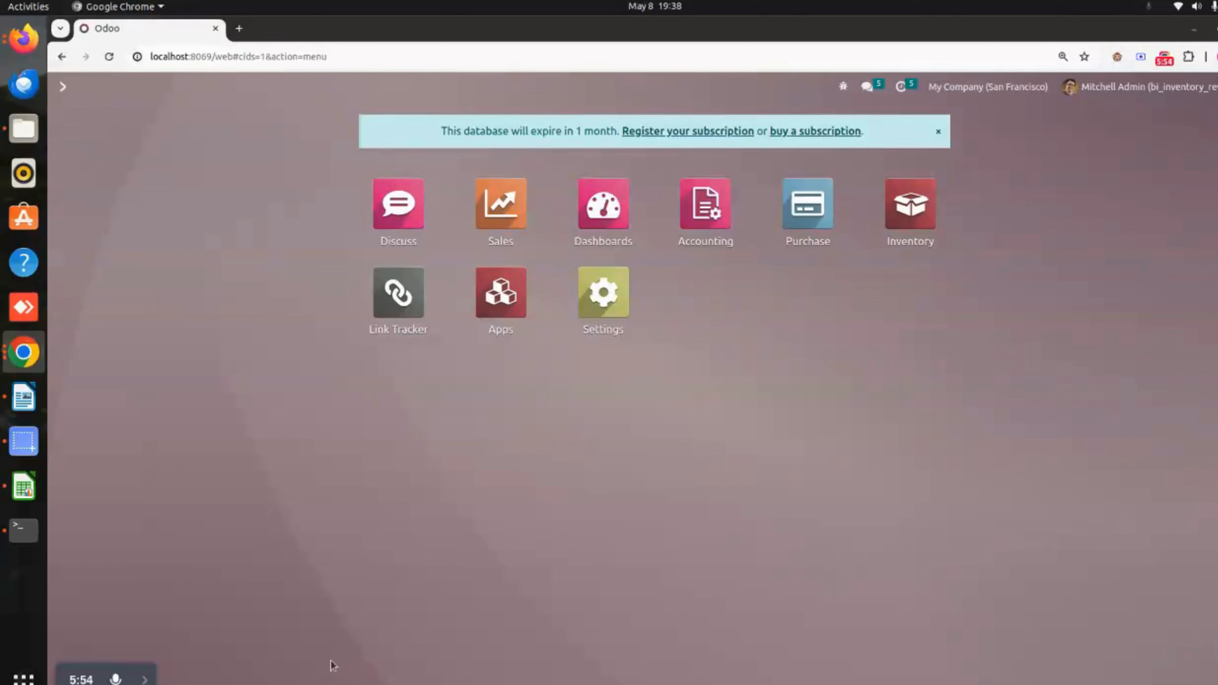
{"action": "left_click", "coordinate": [144, 678]}
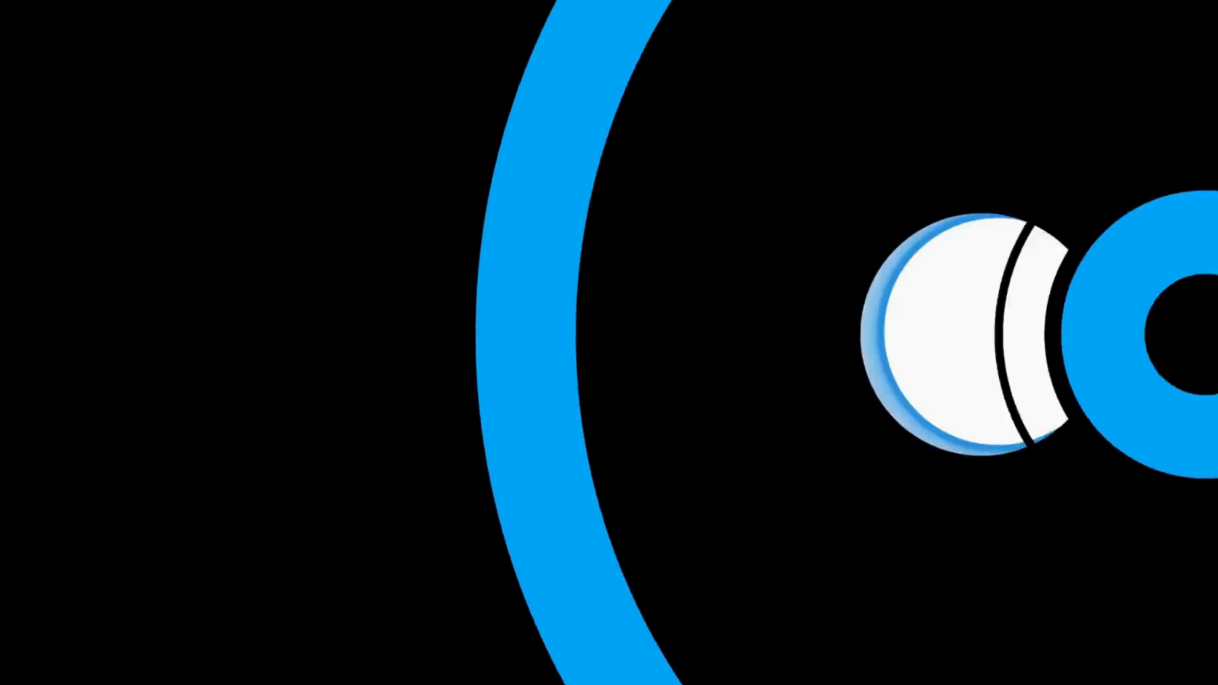